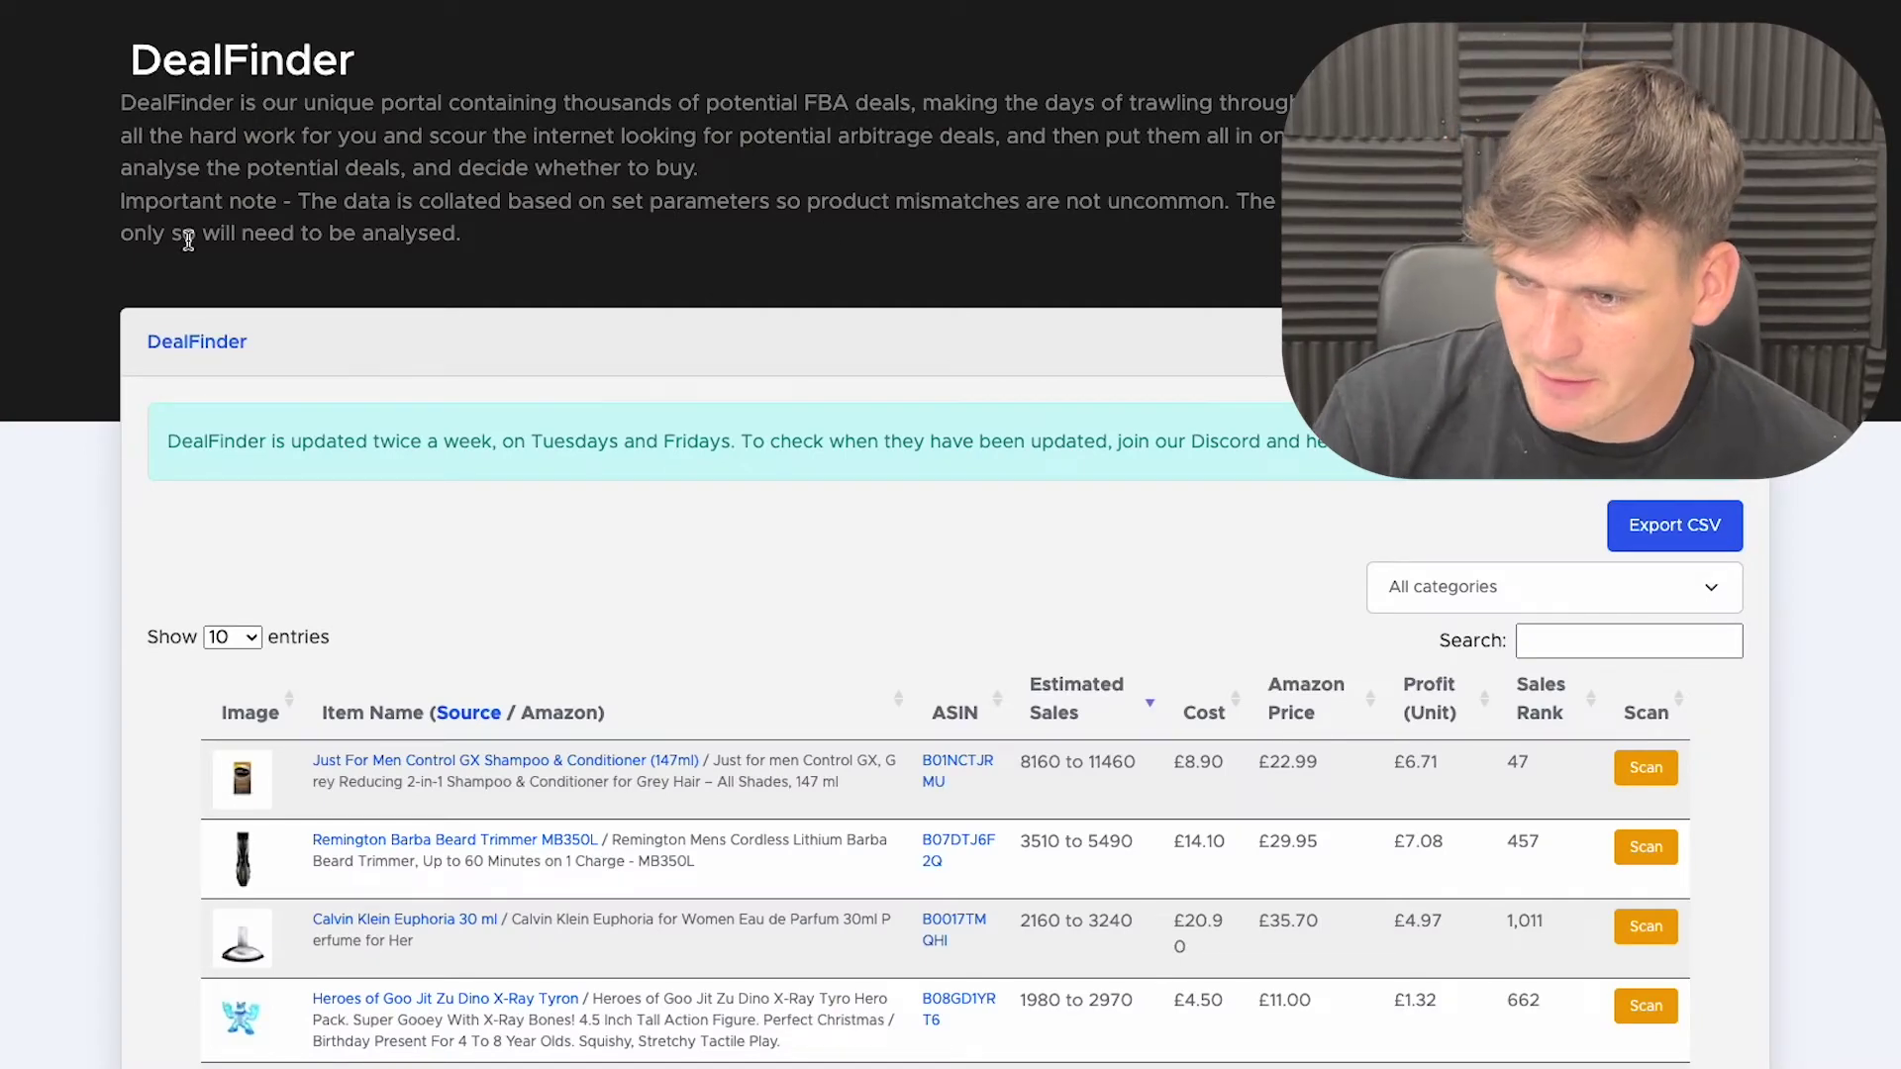
pyautogui.scroll(-7, 626, 133)
pyautogui.scroll(7, 626, 133)
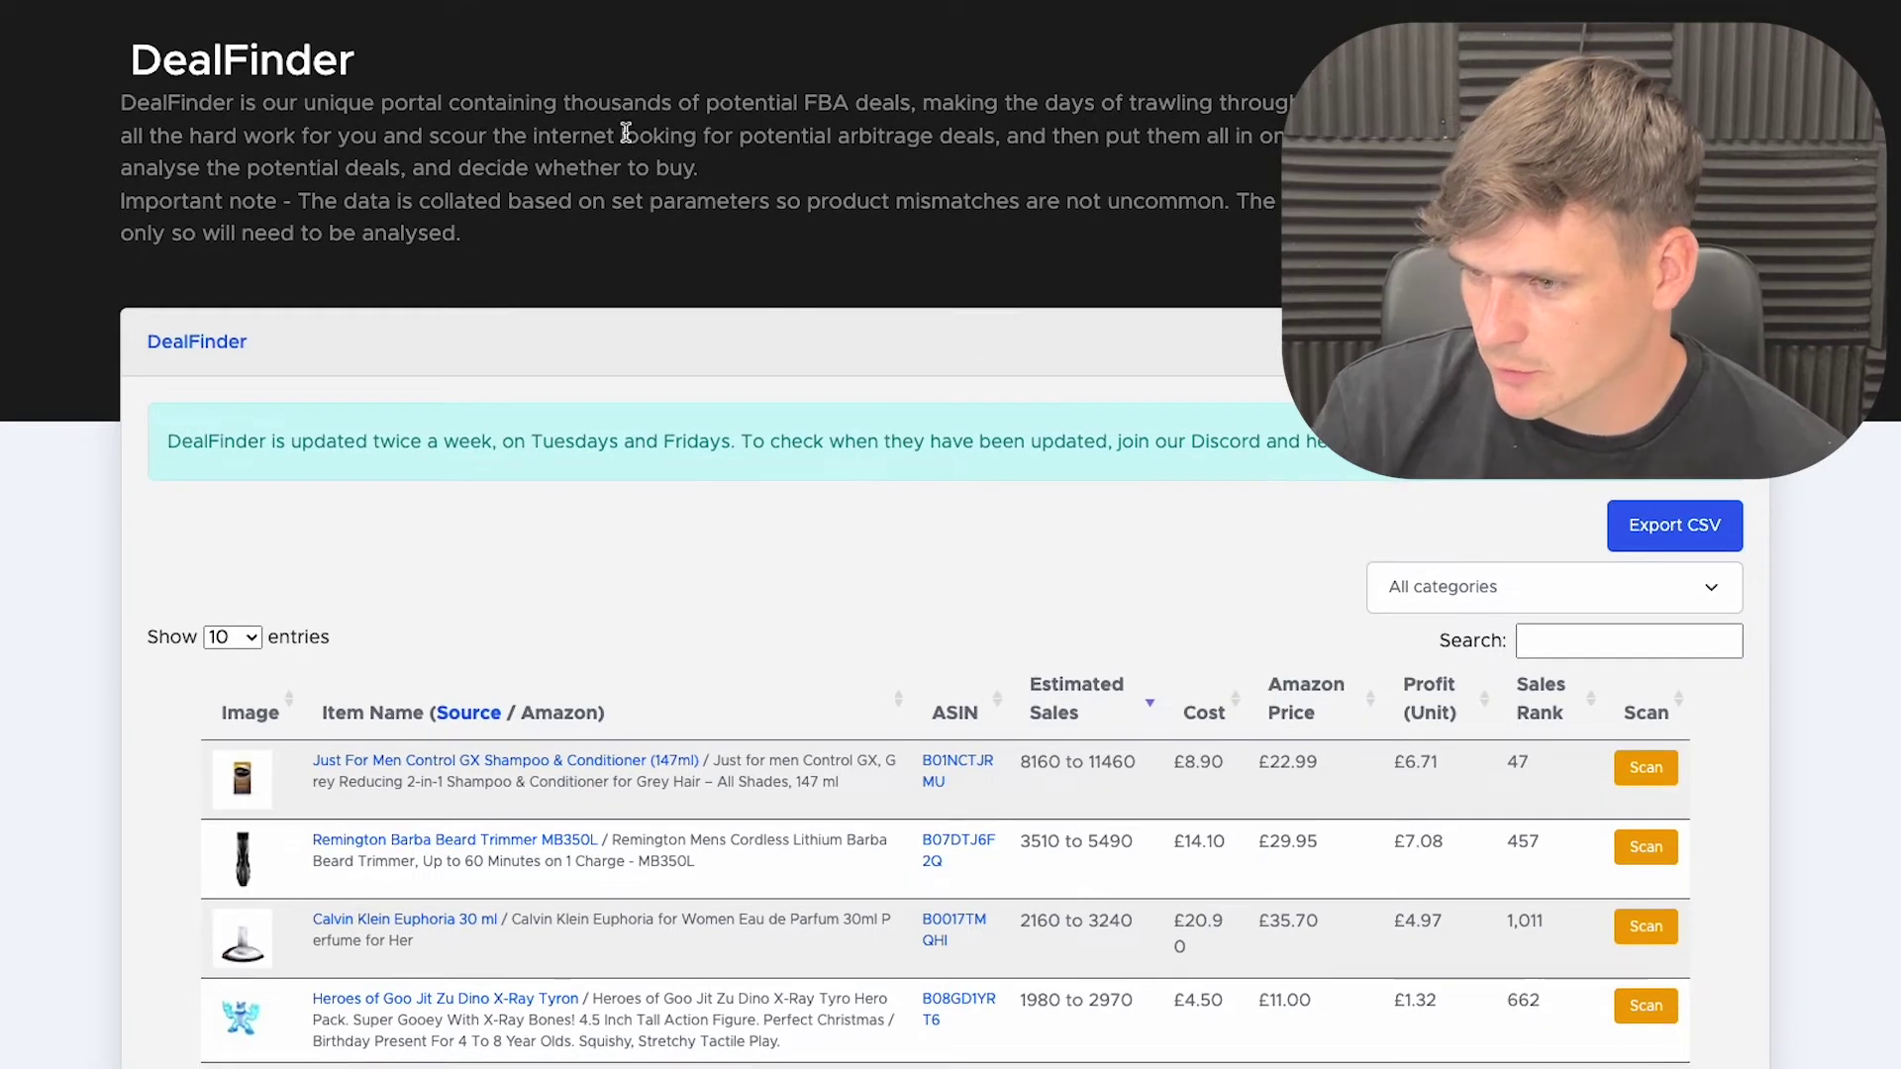
pyautogui.doubleClick(627, 439)
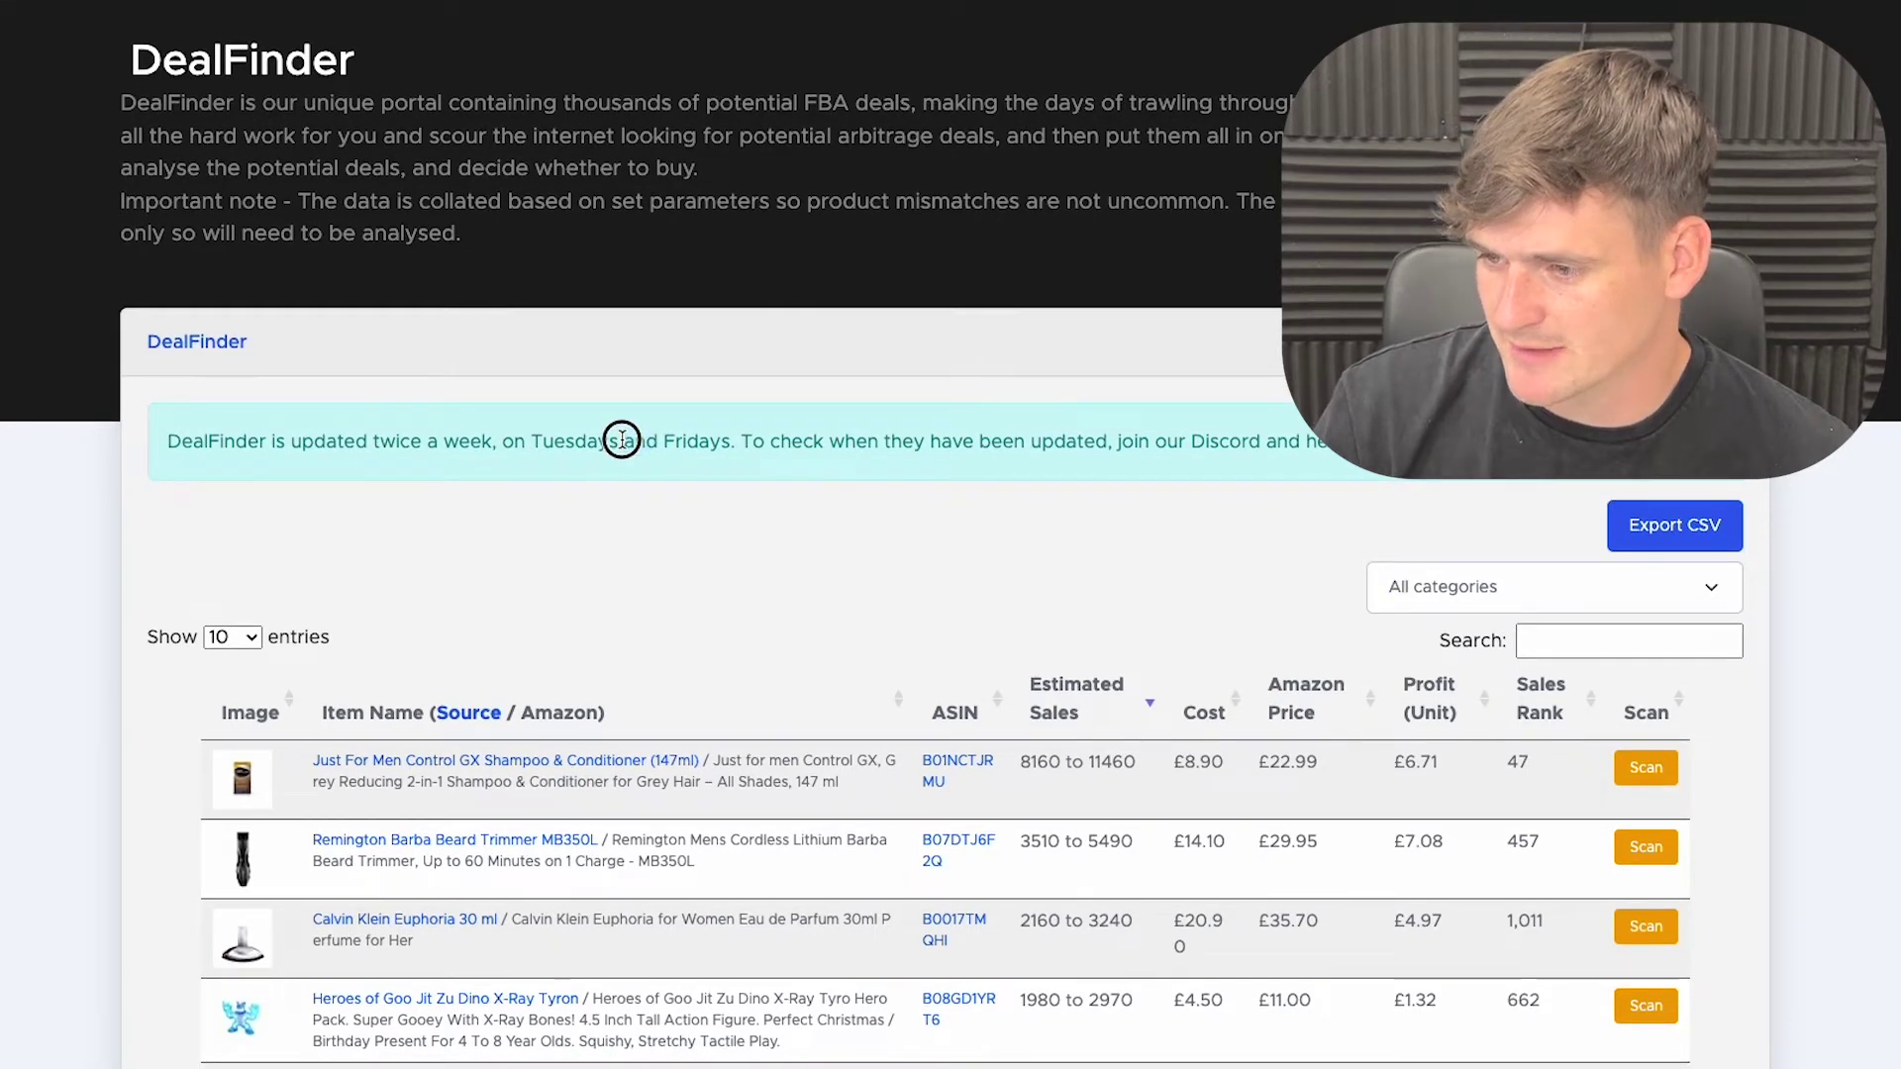
pyautogui.click(622, 439)
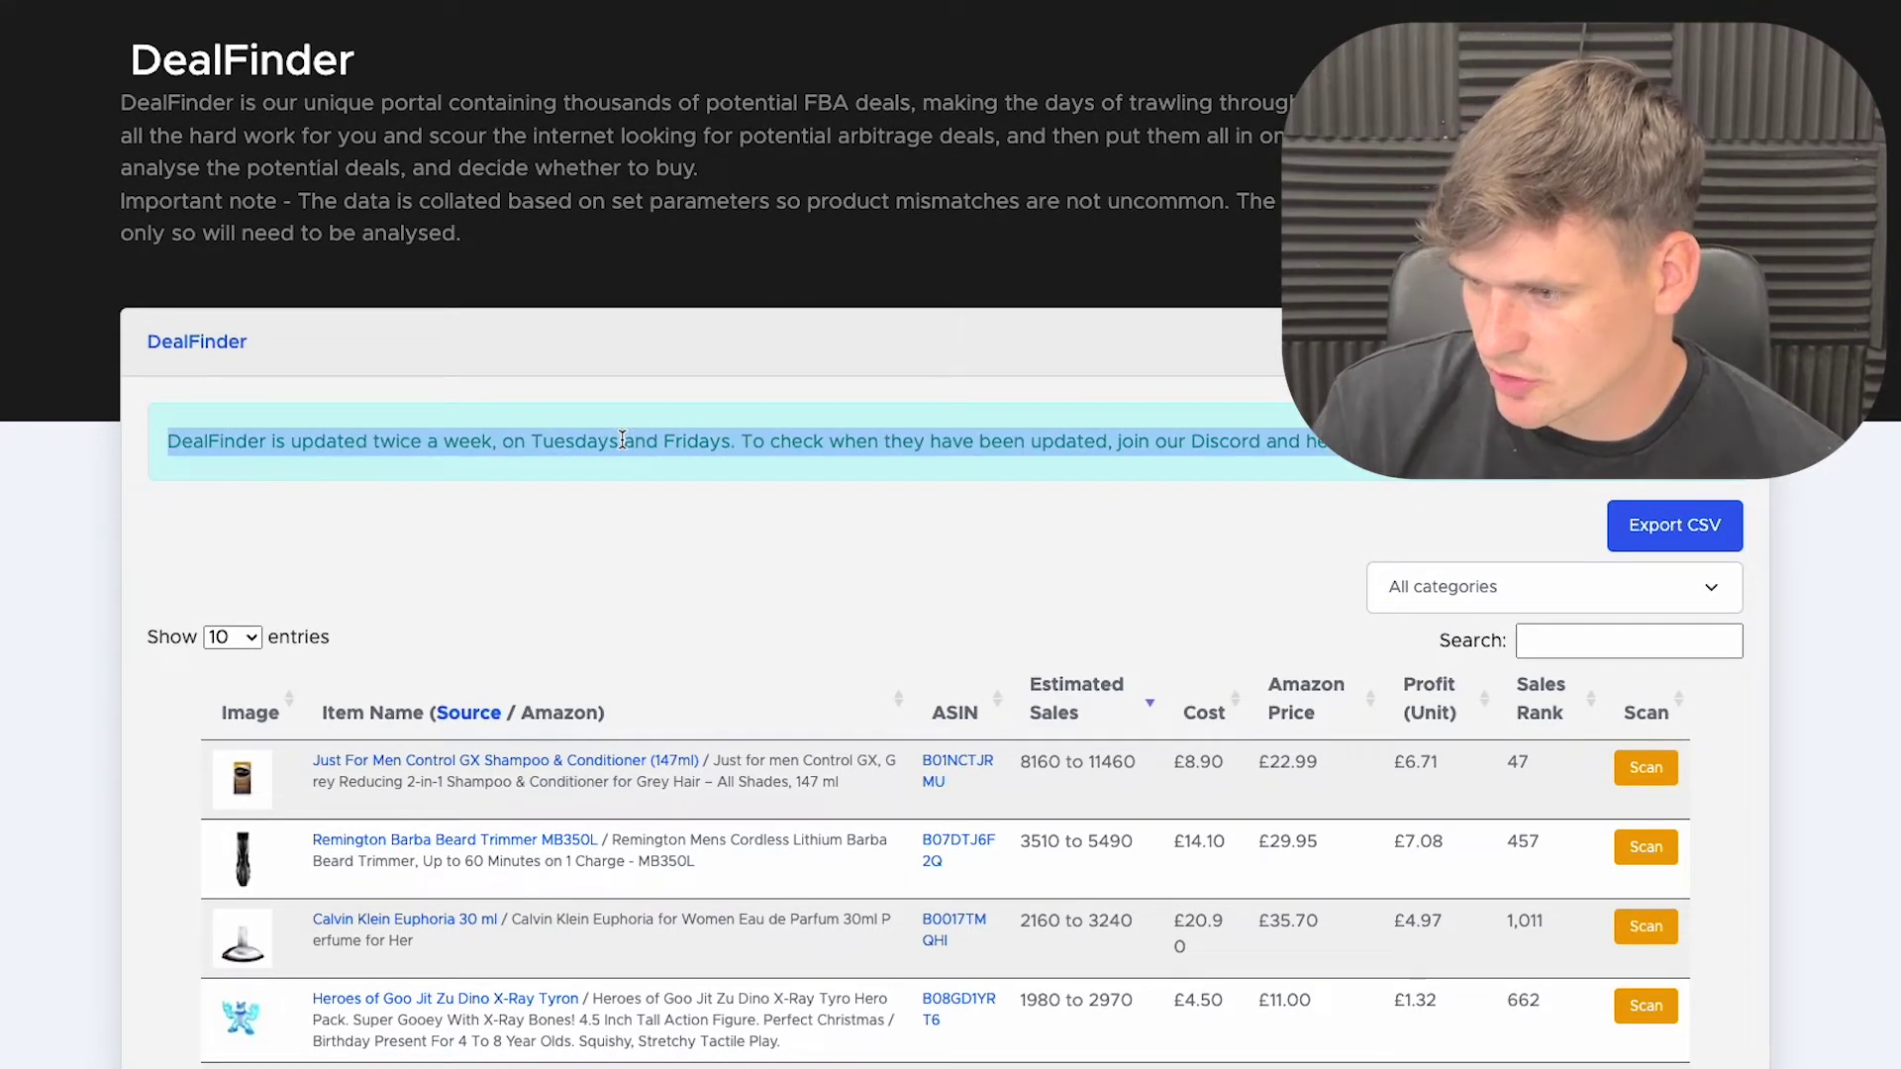
pyautogui.click(689, 522)
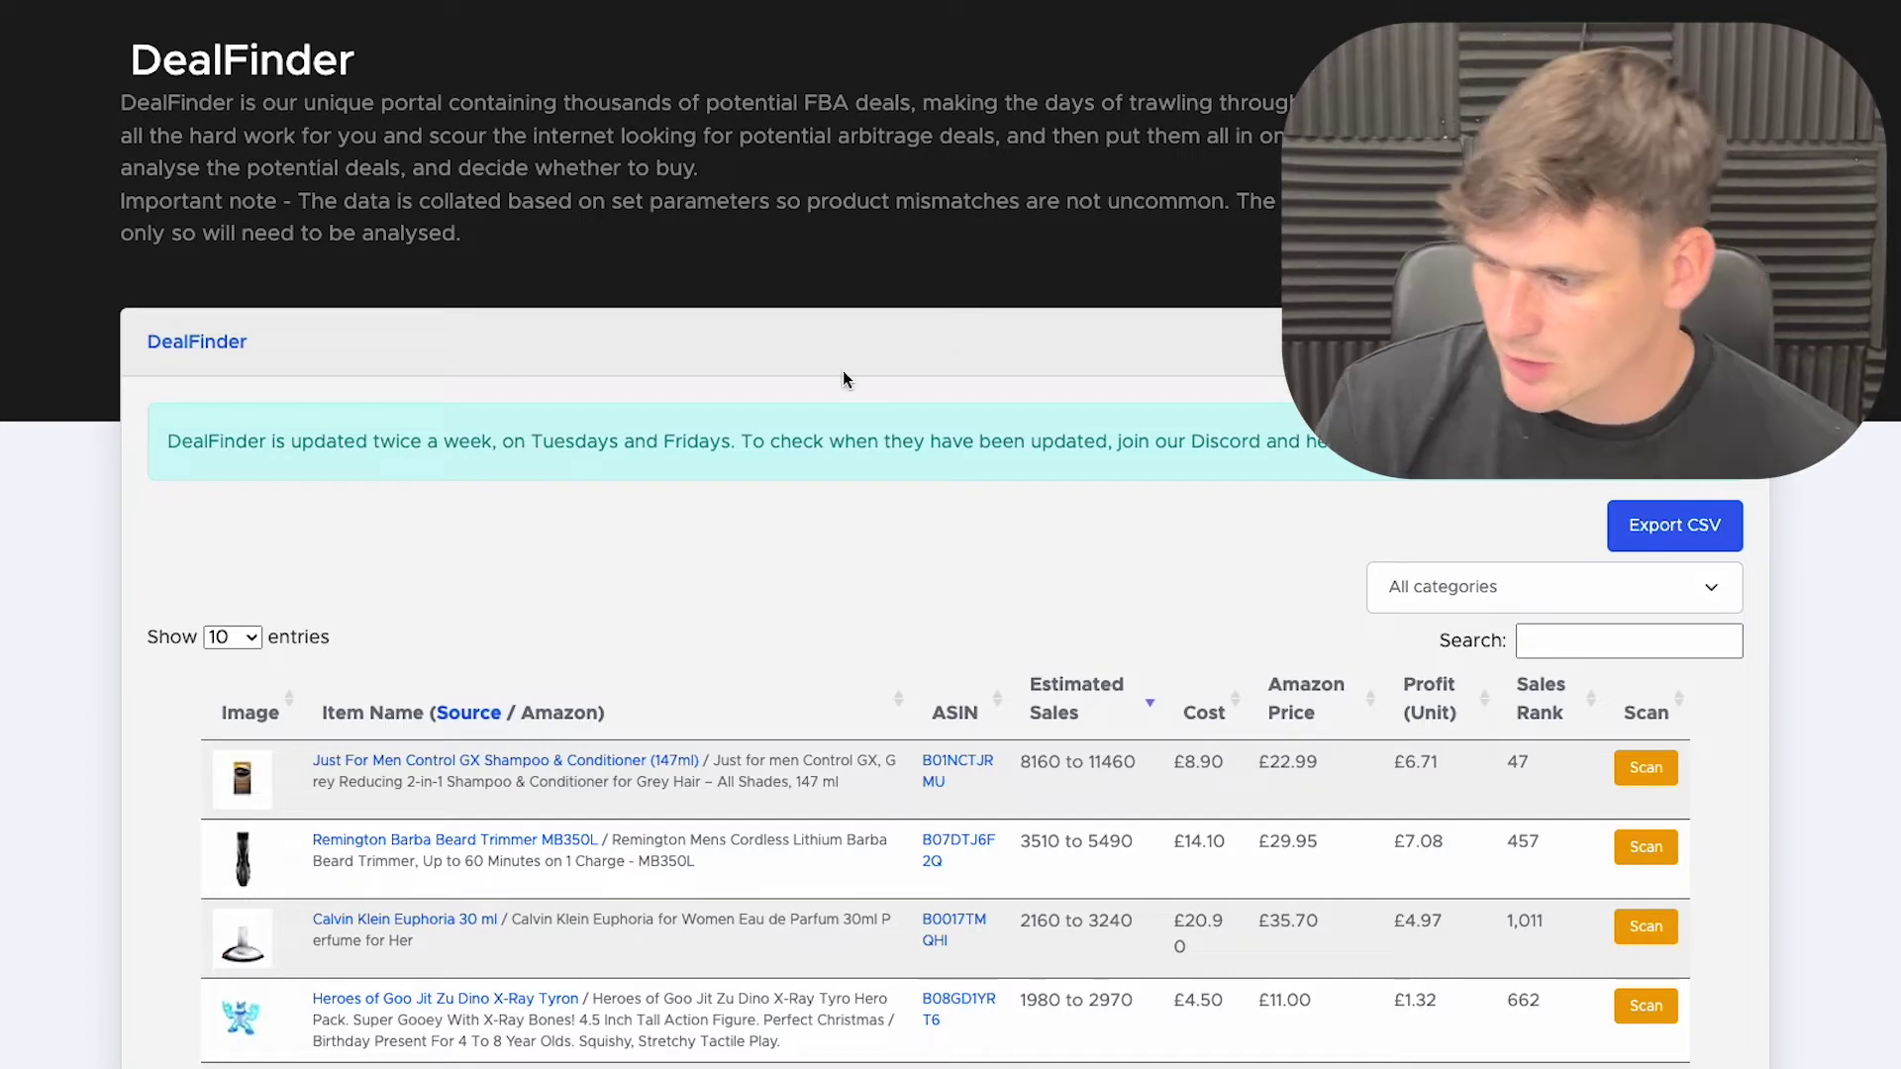
pyautogui.scroll(-6, 853, 370)
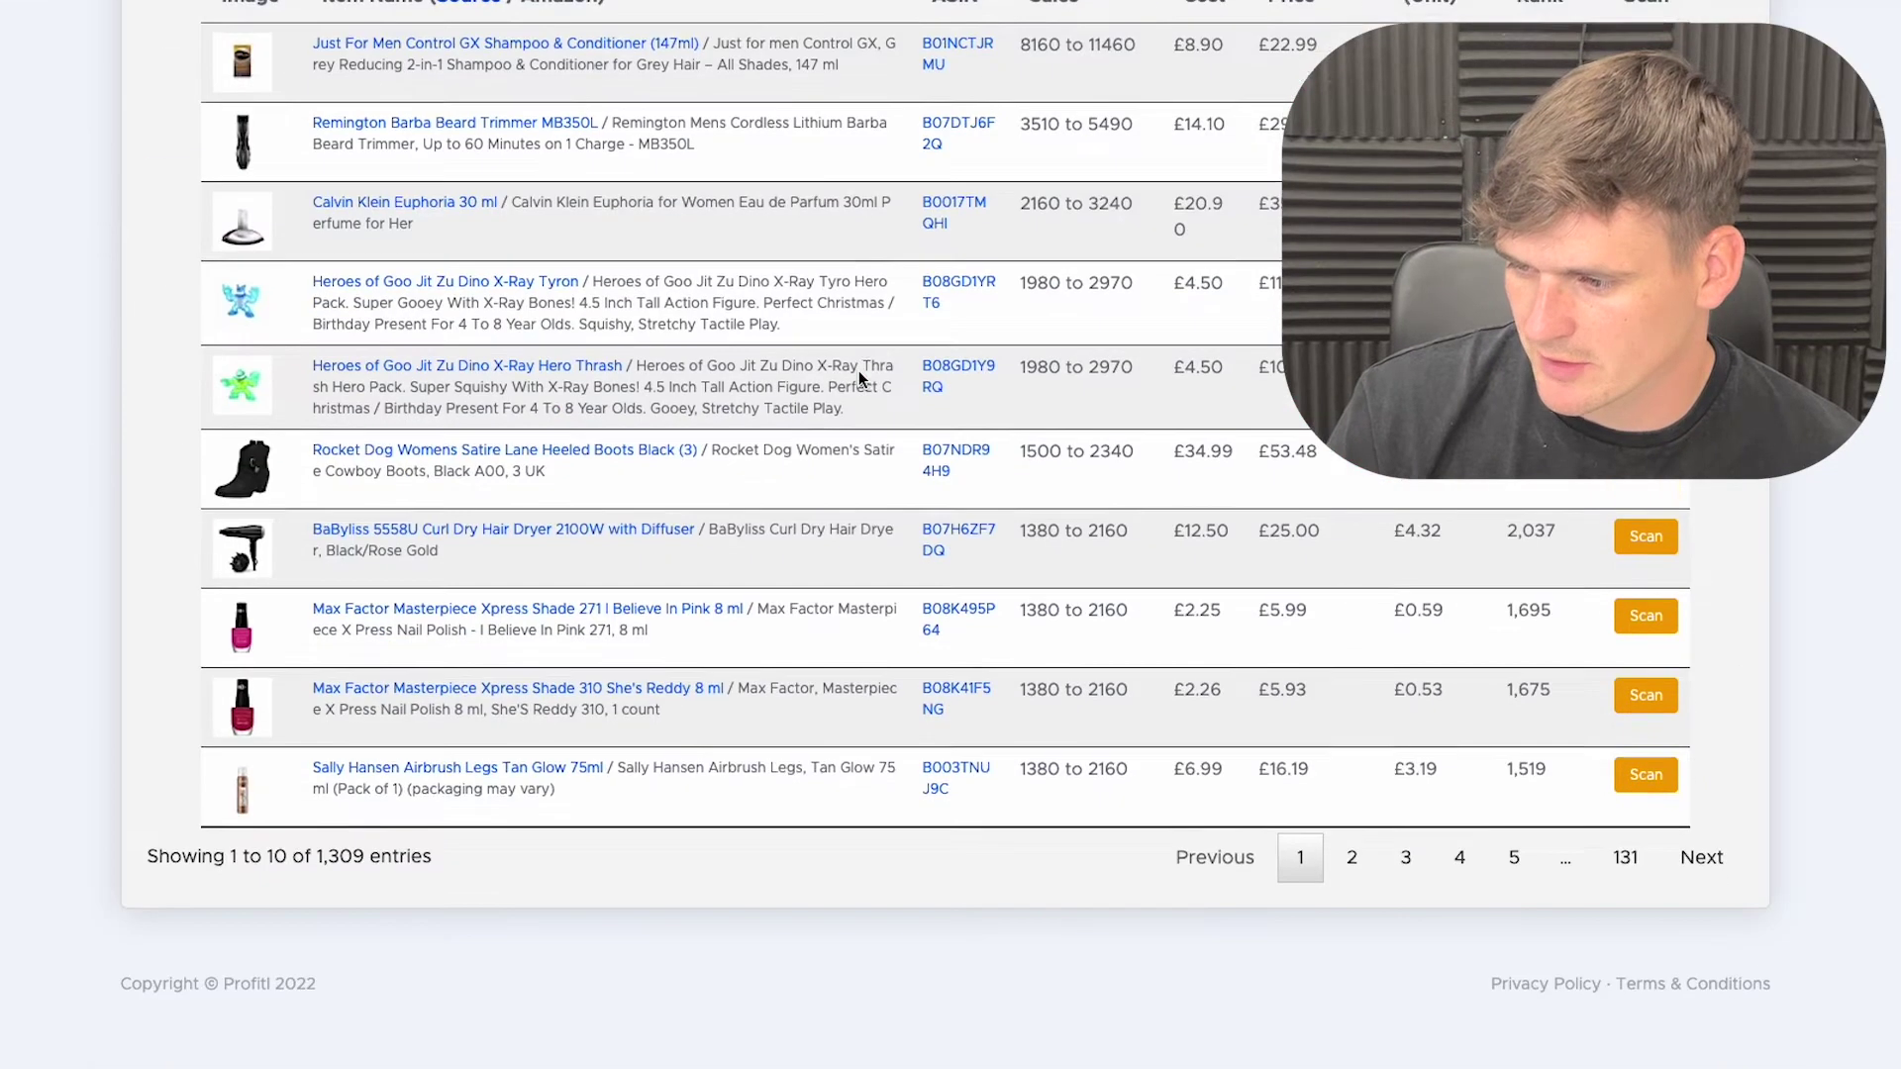
pyautogui.tripleClick(371, 894)
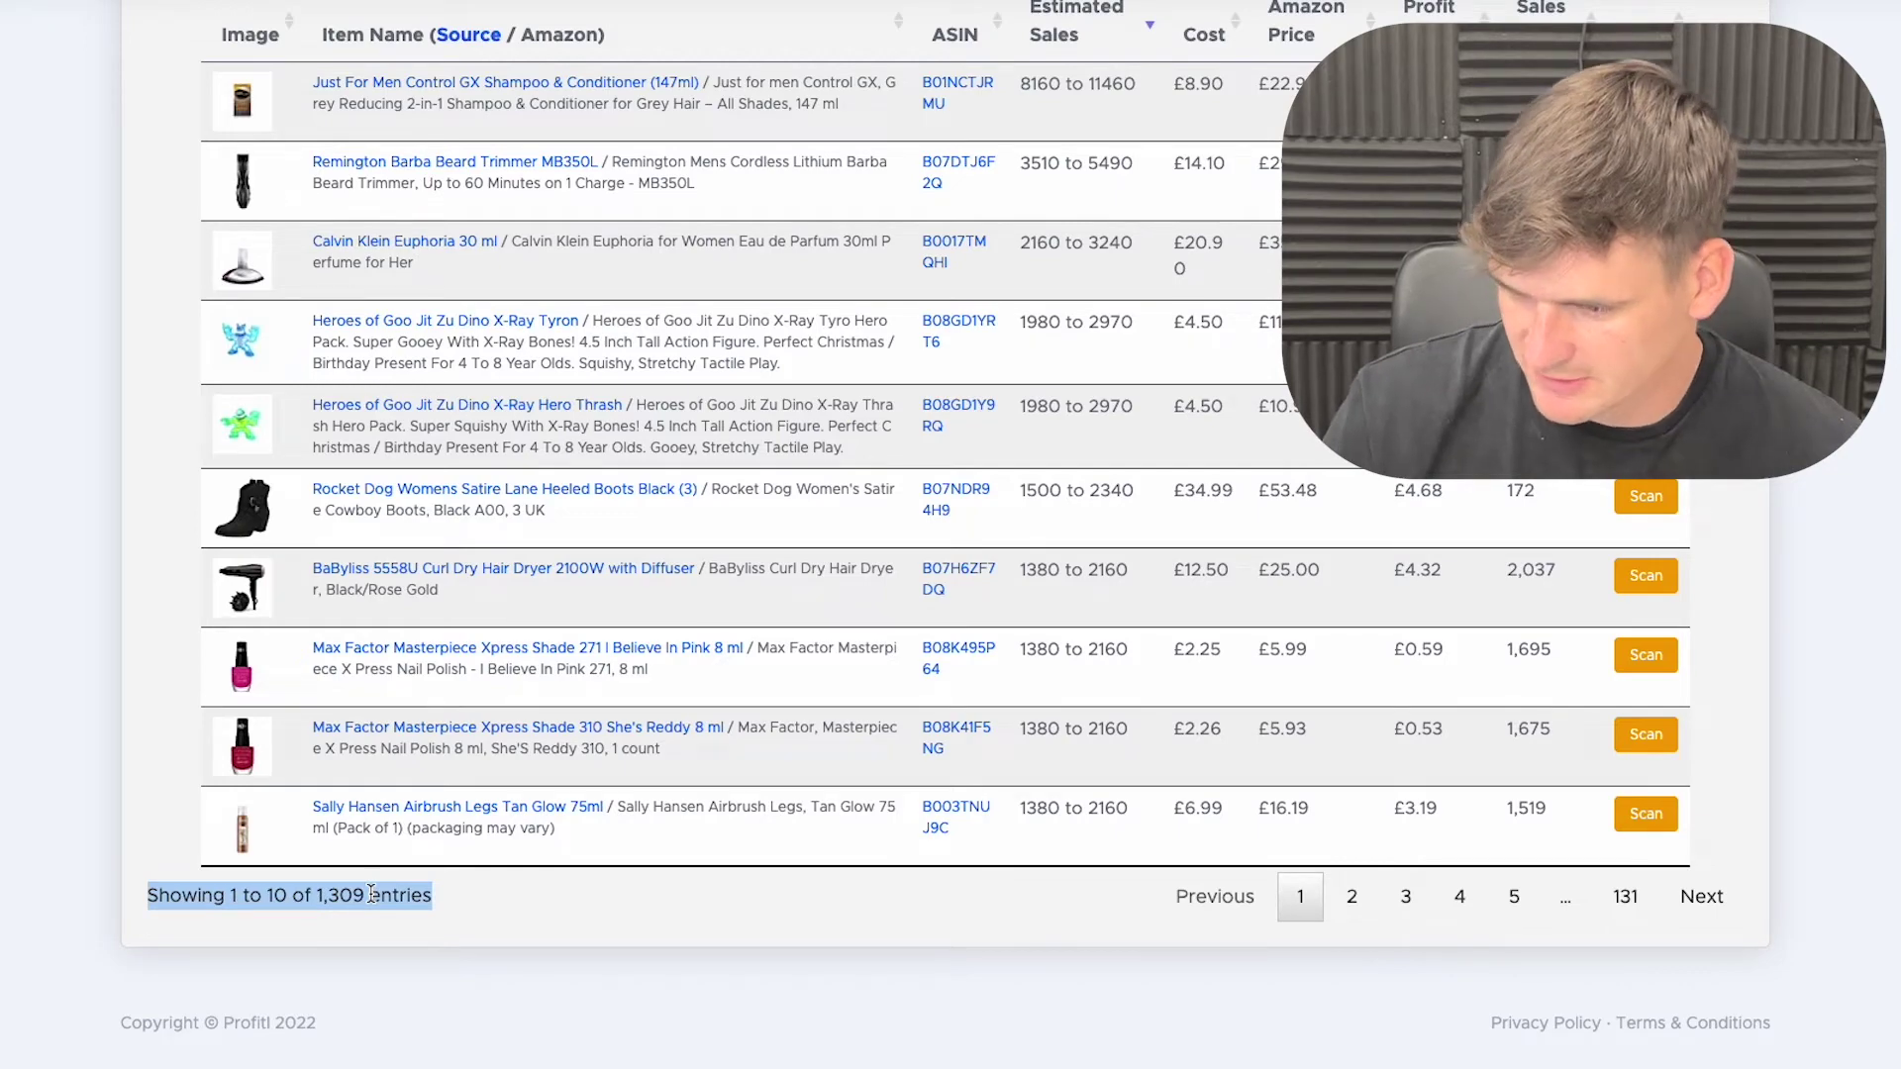
pyautogui.scroll(6, 923, 544)
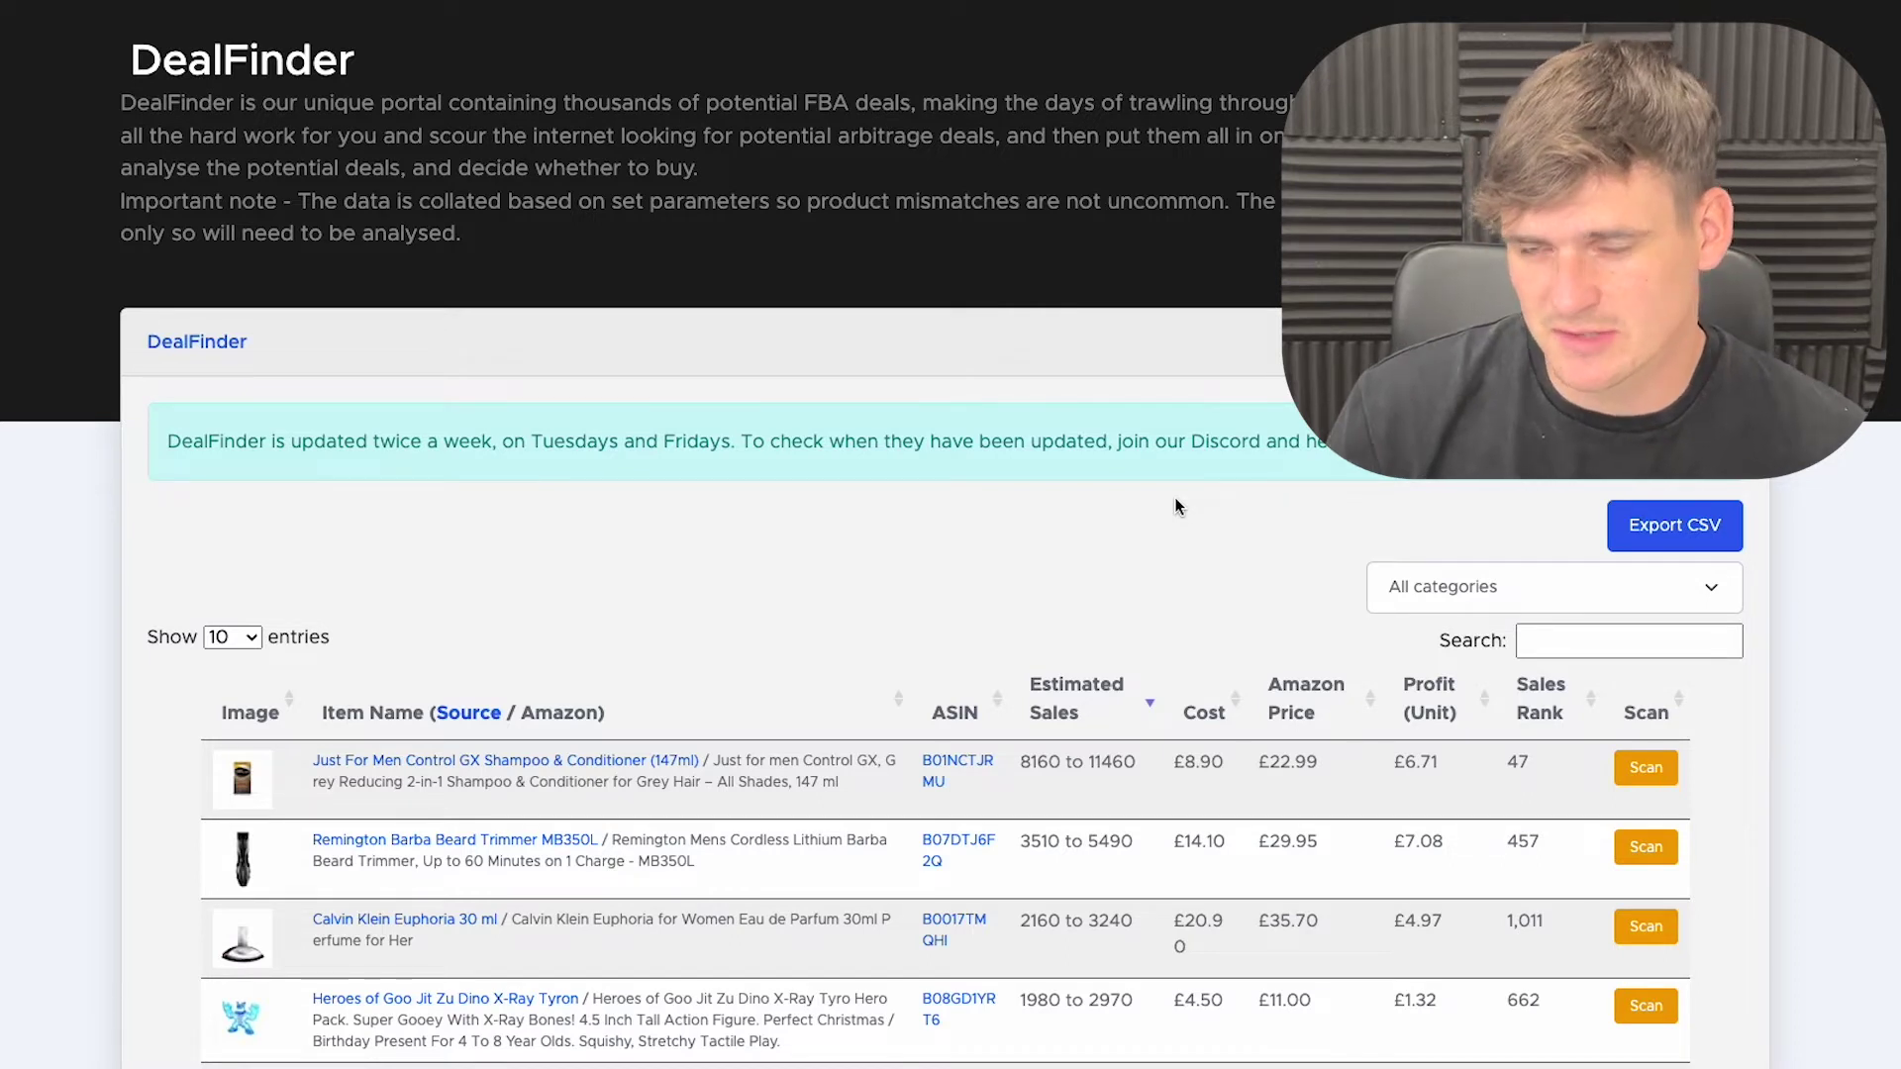
# Step: Open the deal category dropdown and scroll its list toward the Pet category
pyautogui.click(1484, 590)
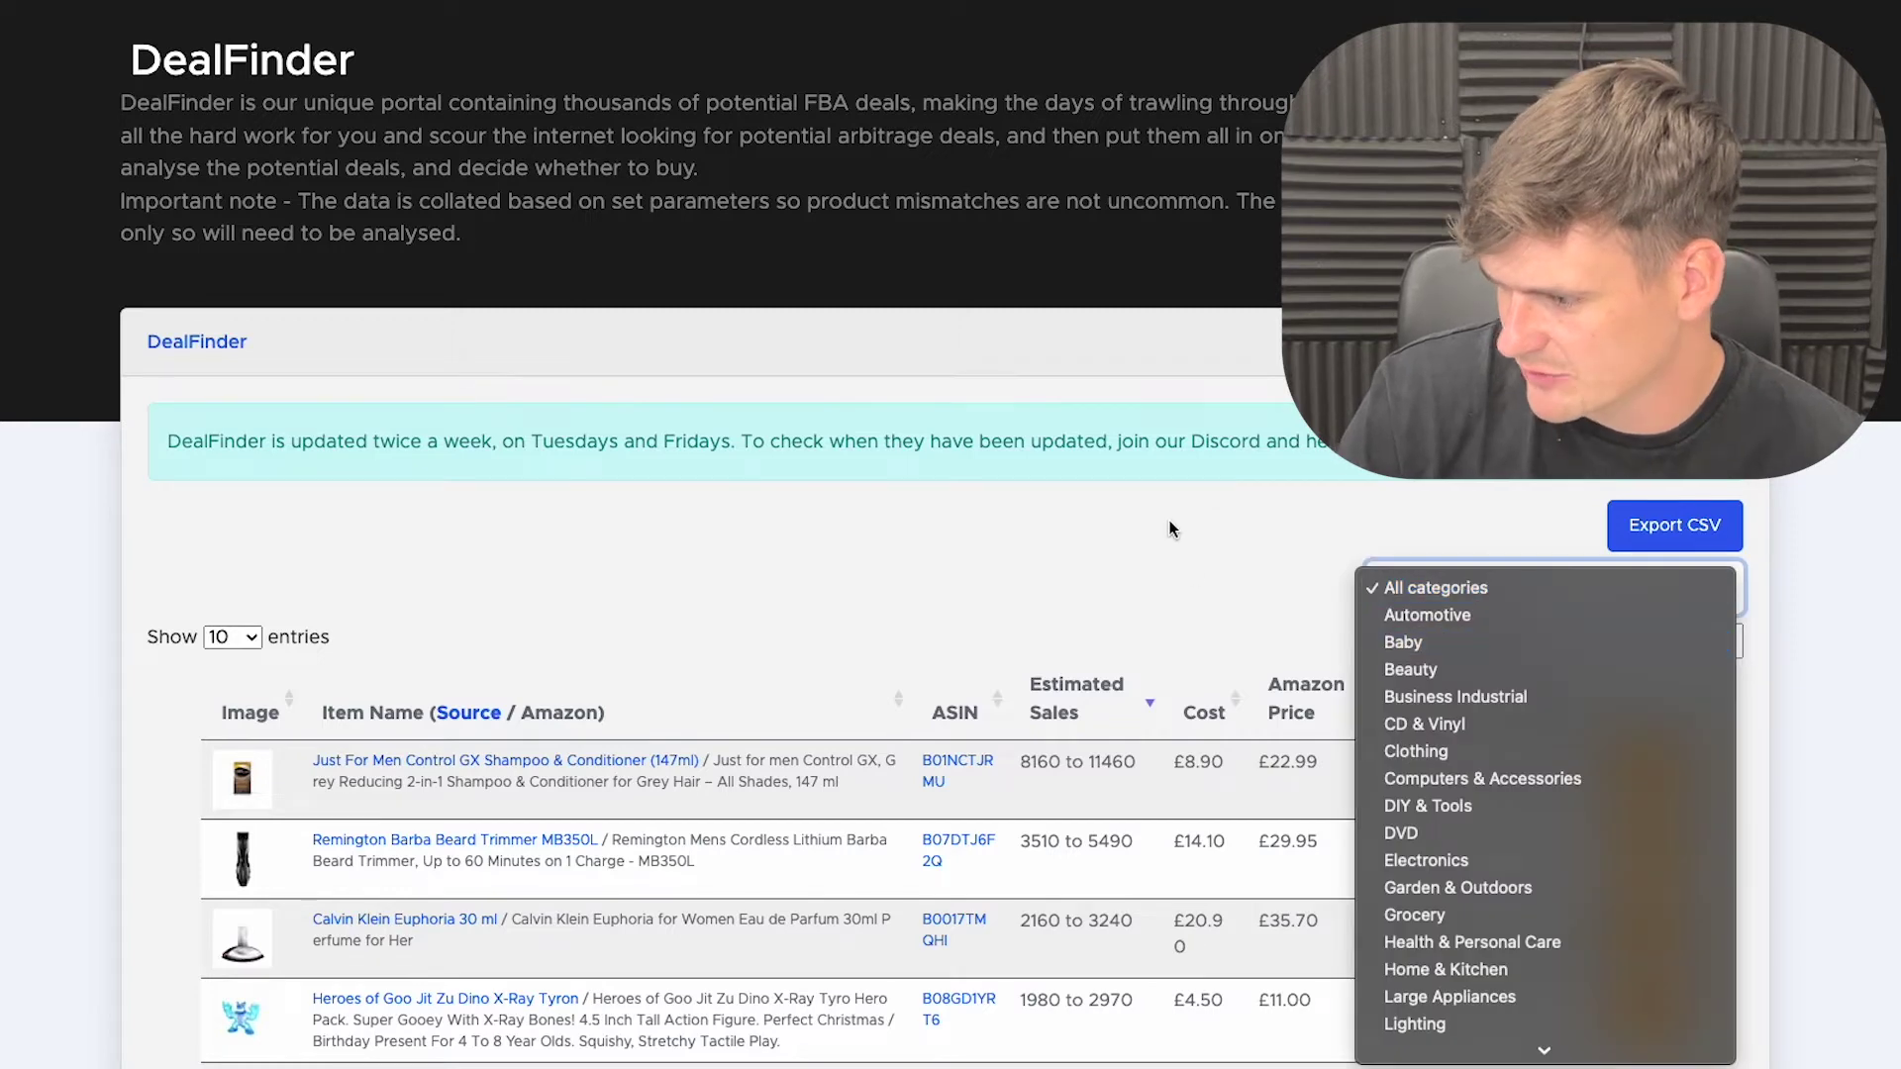
pyautogui.scroll(-5, 1655, 646)
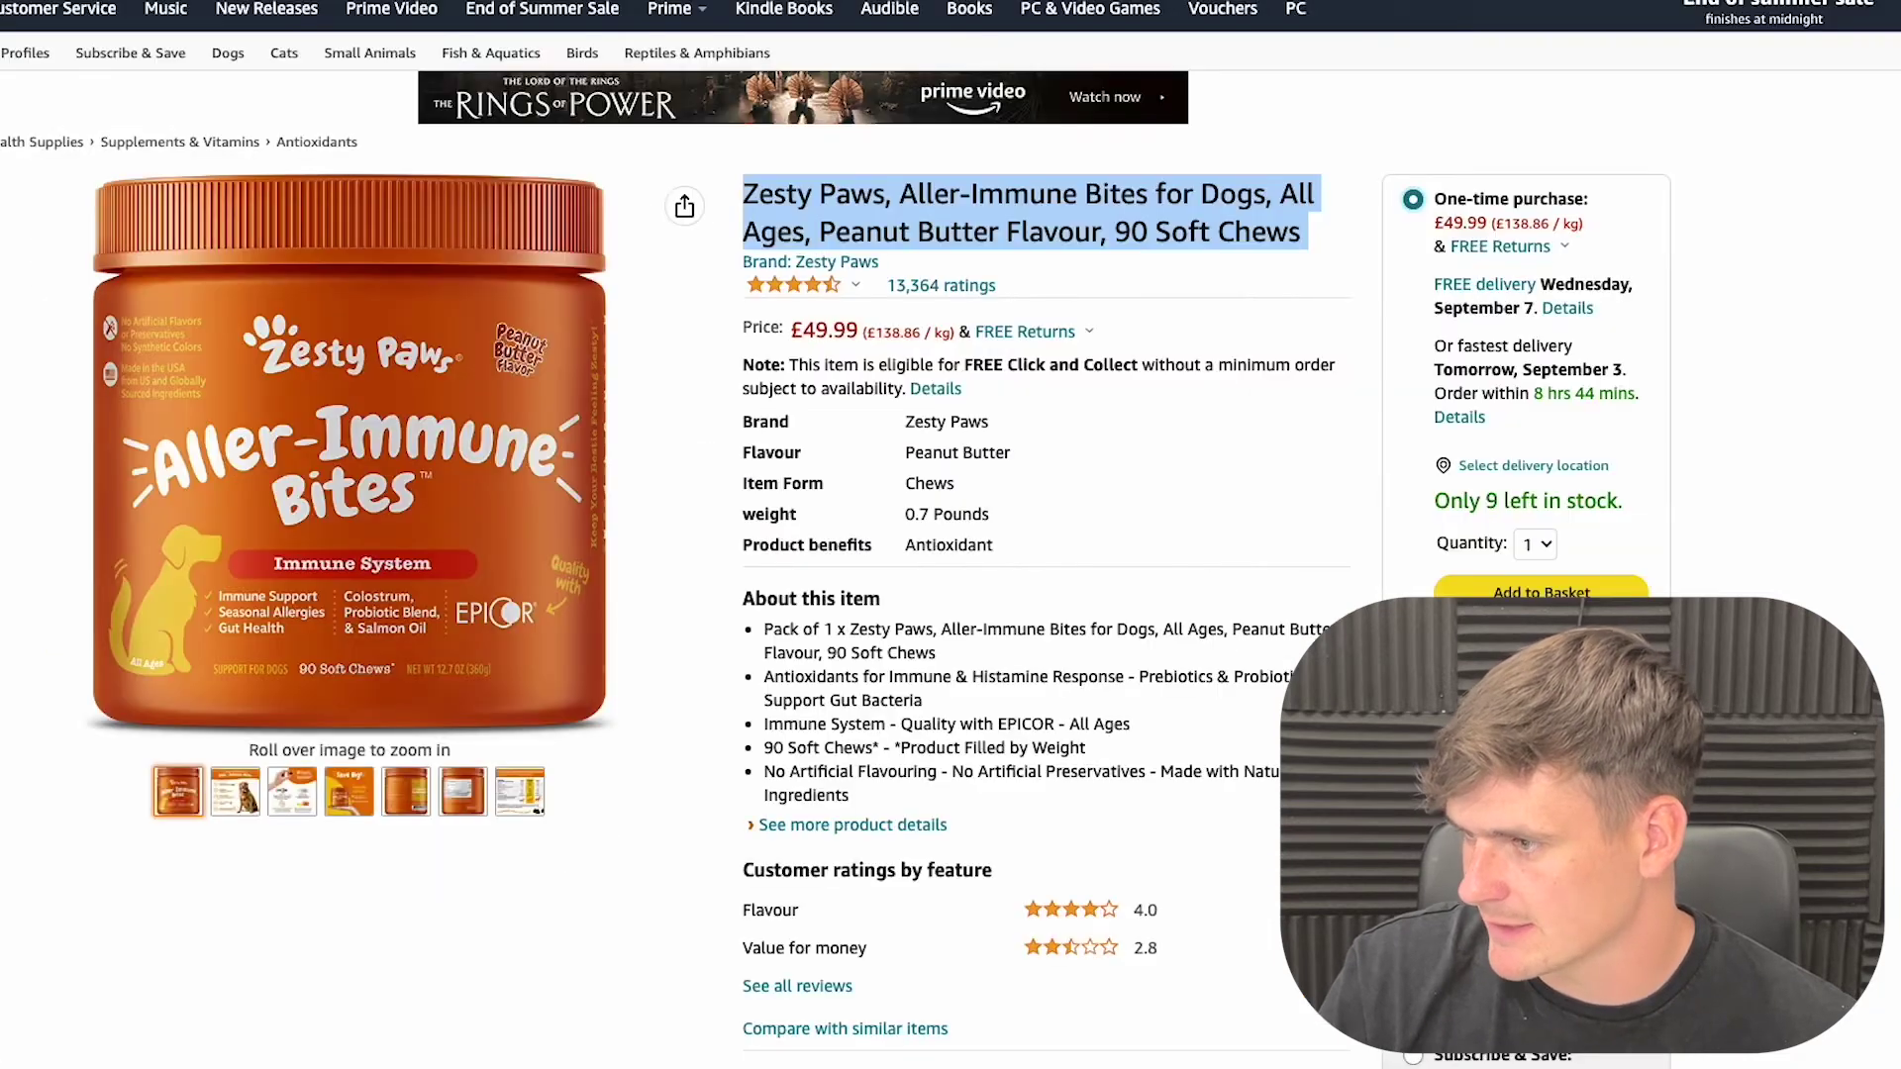
# Step: Clear the highlight on the Zesty Paws Amazon listing's product title
pyautogui.click(1275, 294)
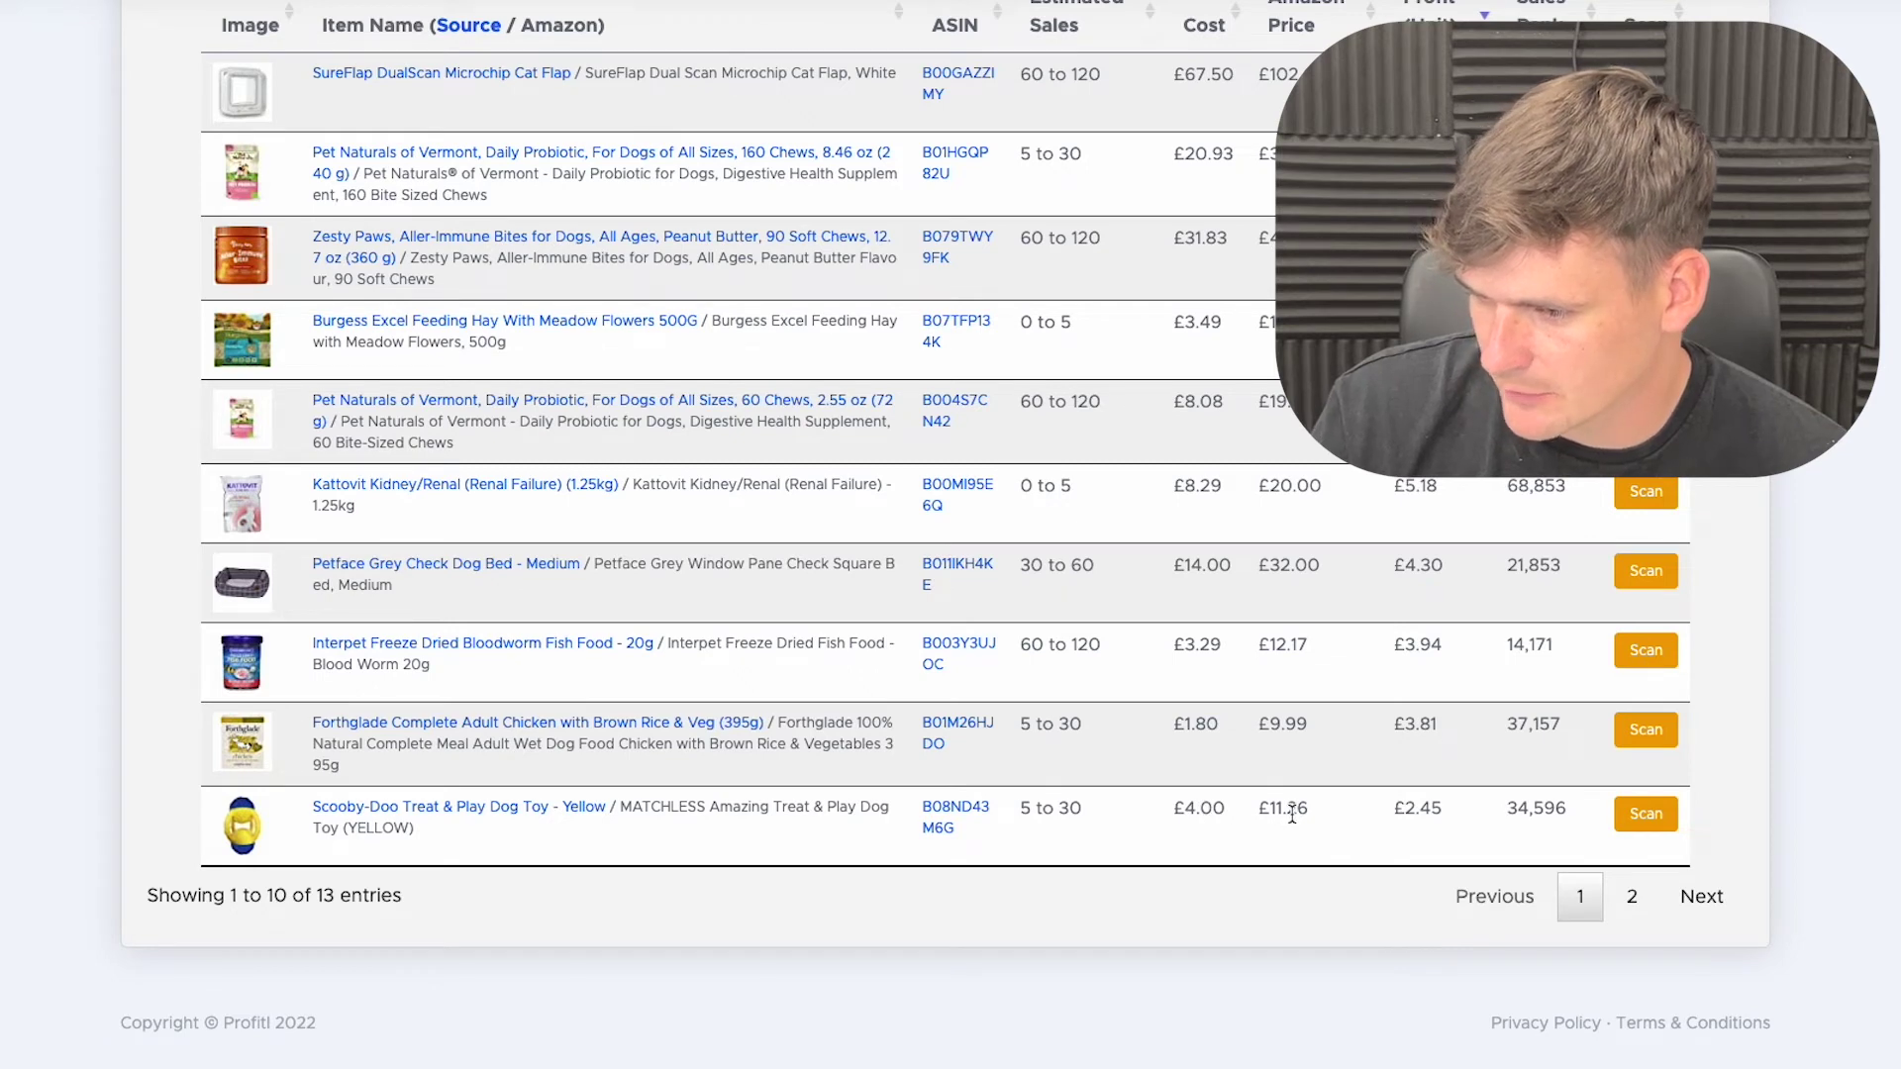
# Step: Highlight the Scooby-Doo toy's estimated sales, then open its Amazon listing B08ND43M6G
pyautogui.click(1054, 810)
pyautogui.tripleClick(1052, 809)
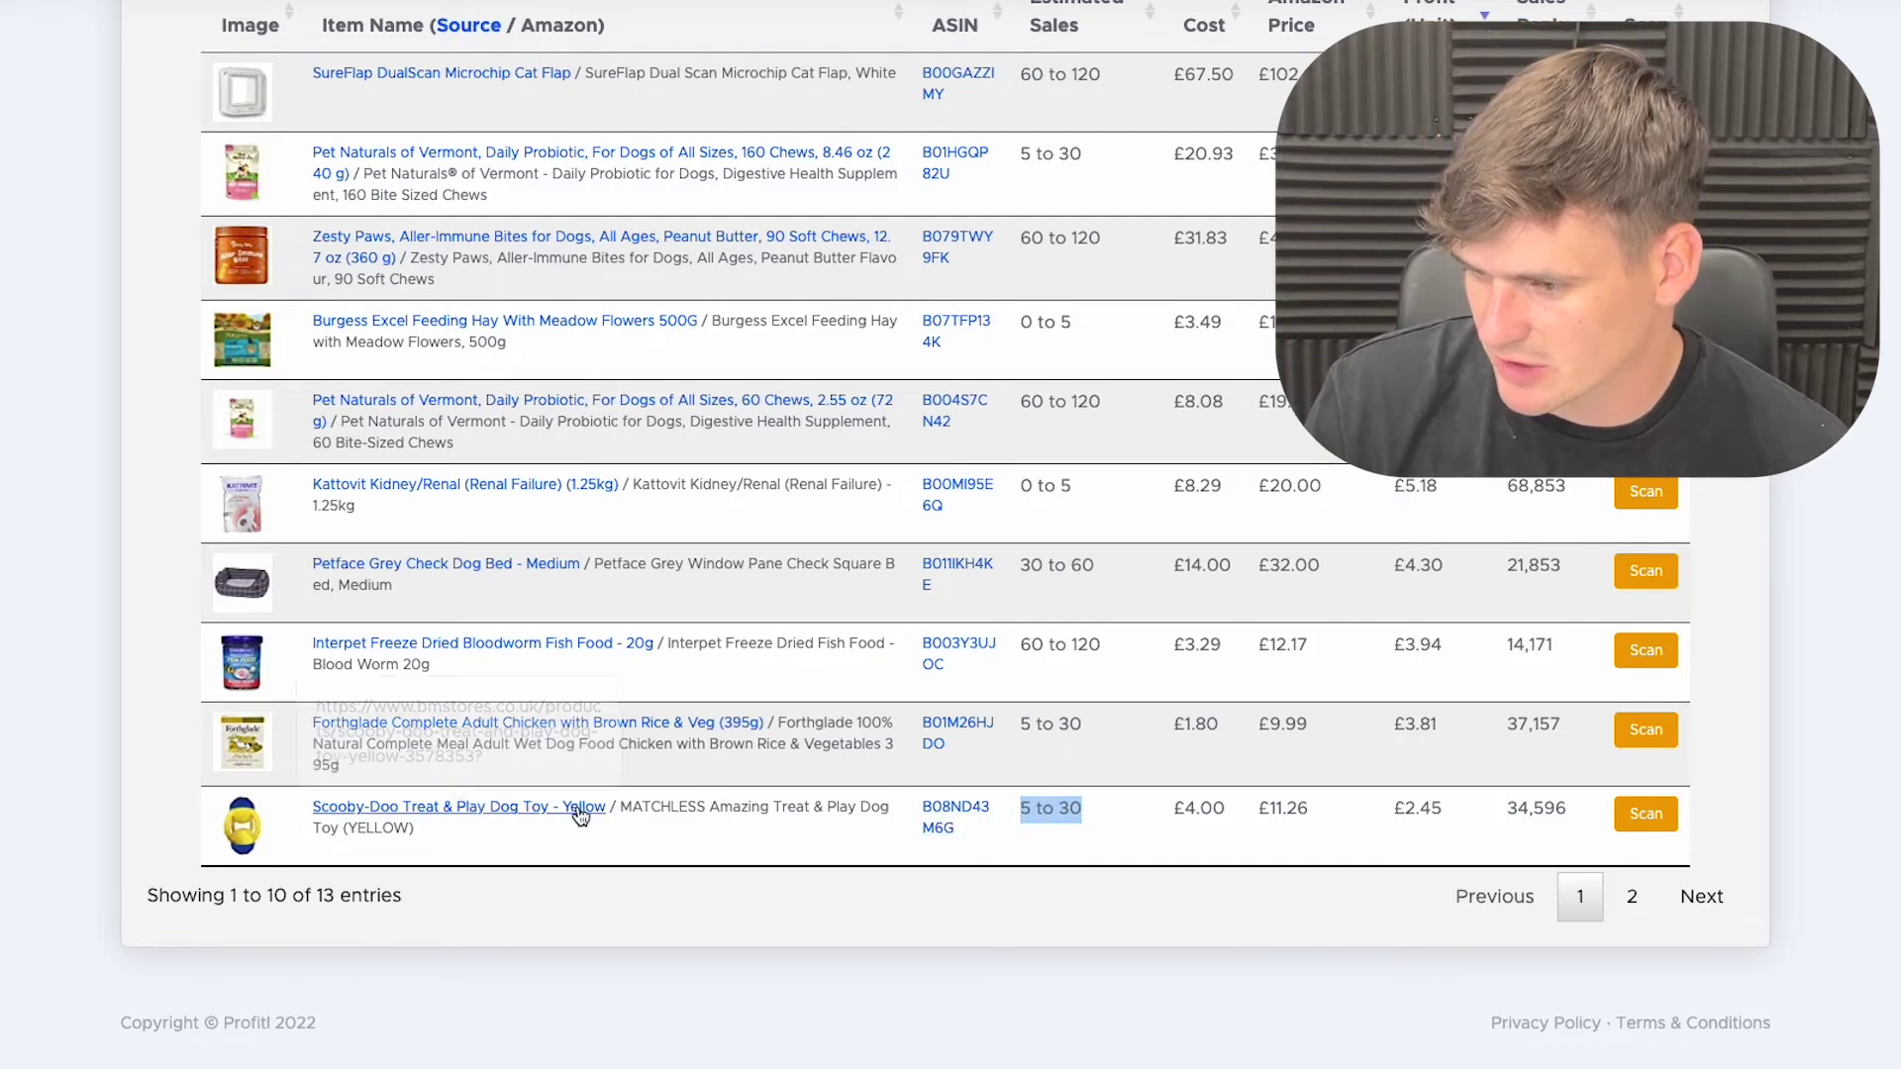
pyautogui.click(941, 806)
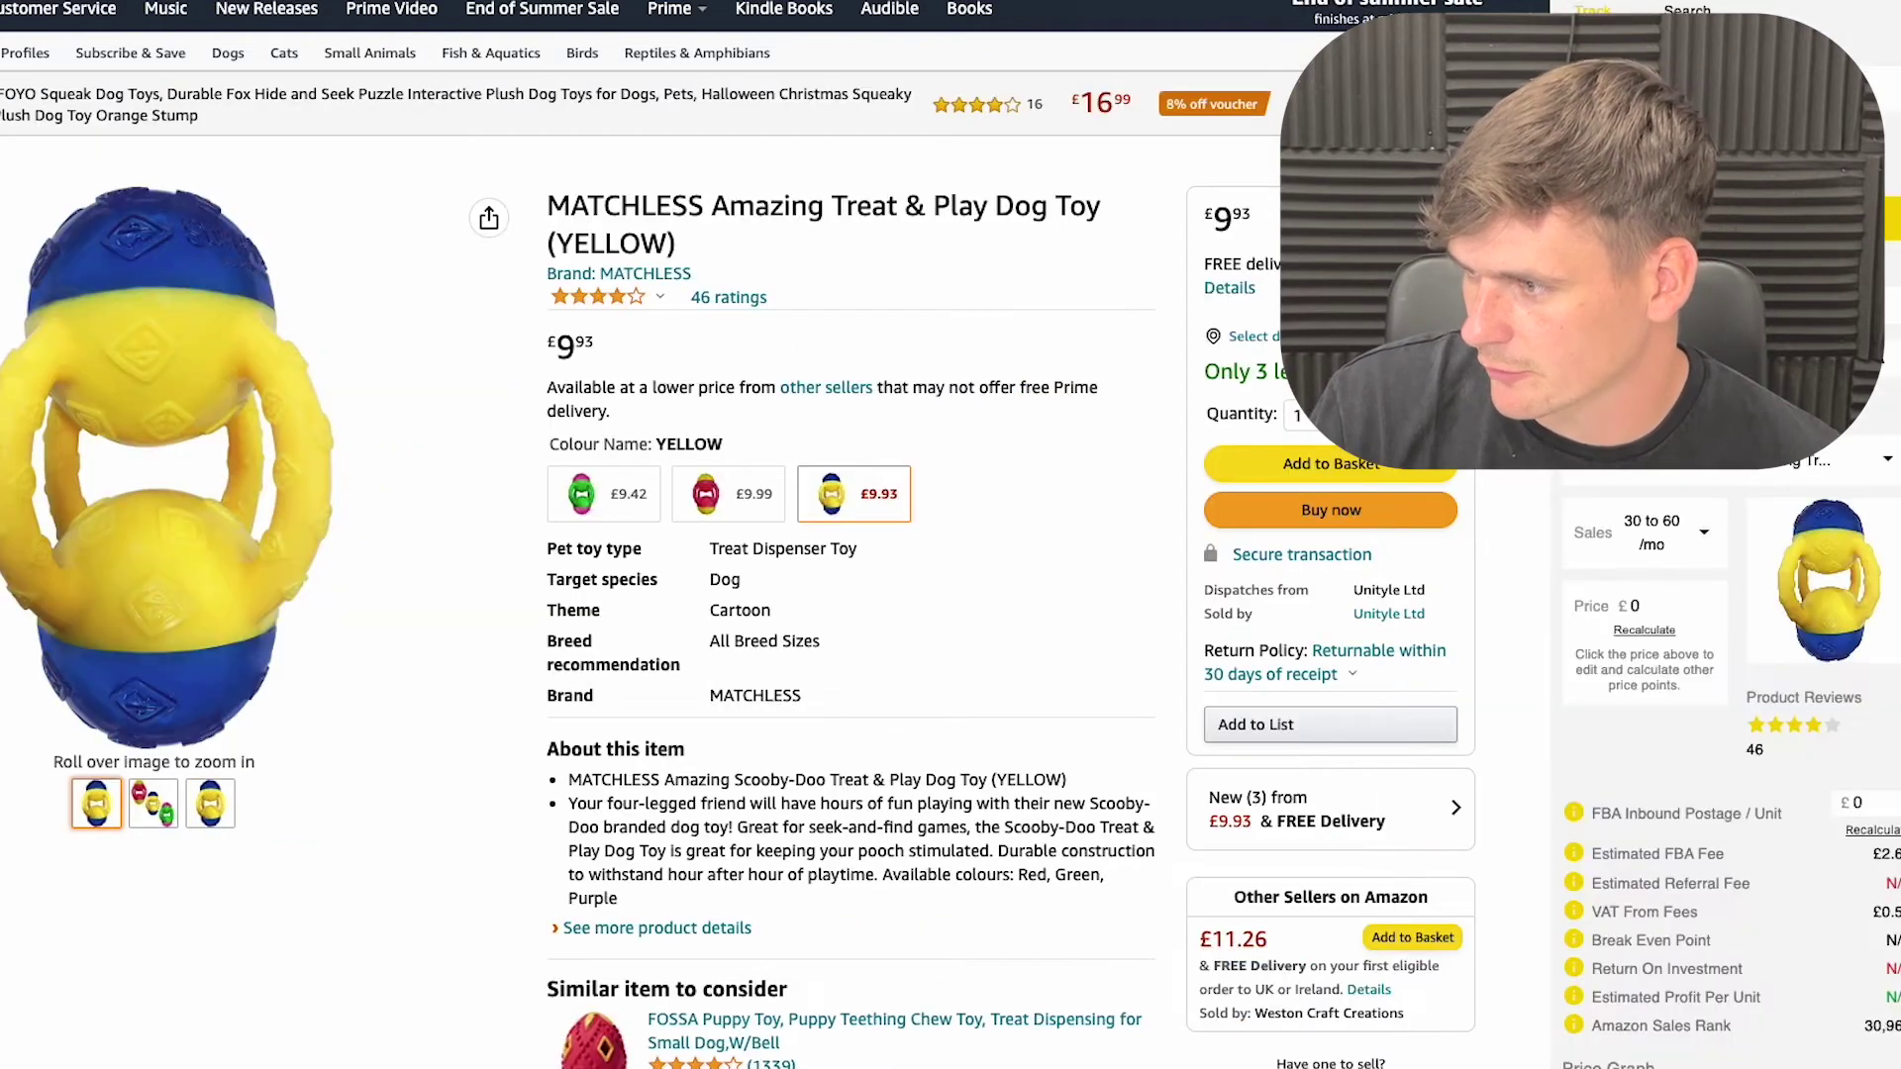
# Step: Load the MATCHLESS dog toy's seller stock data in the extension panel
pyautogui.scroll(-3, 1737, 400)
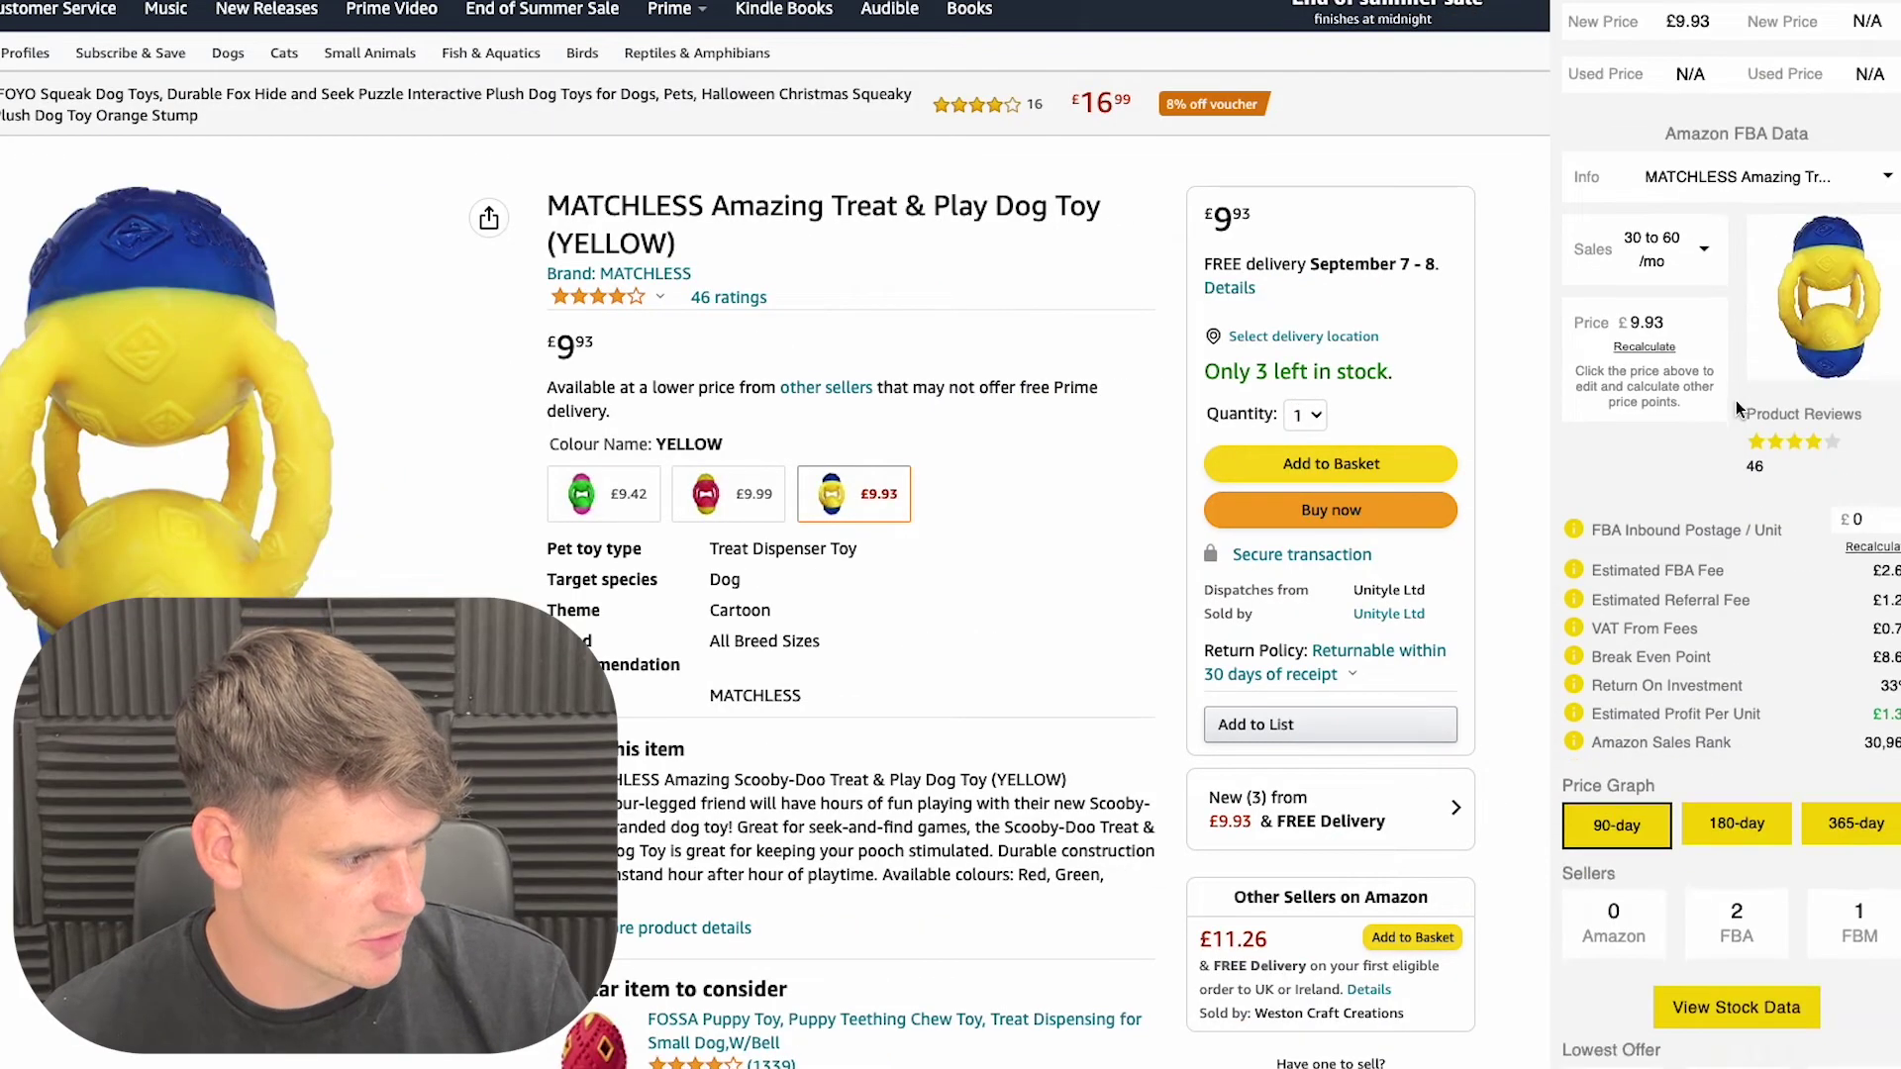
pyautogui.scroll(-2, 1736, 400)
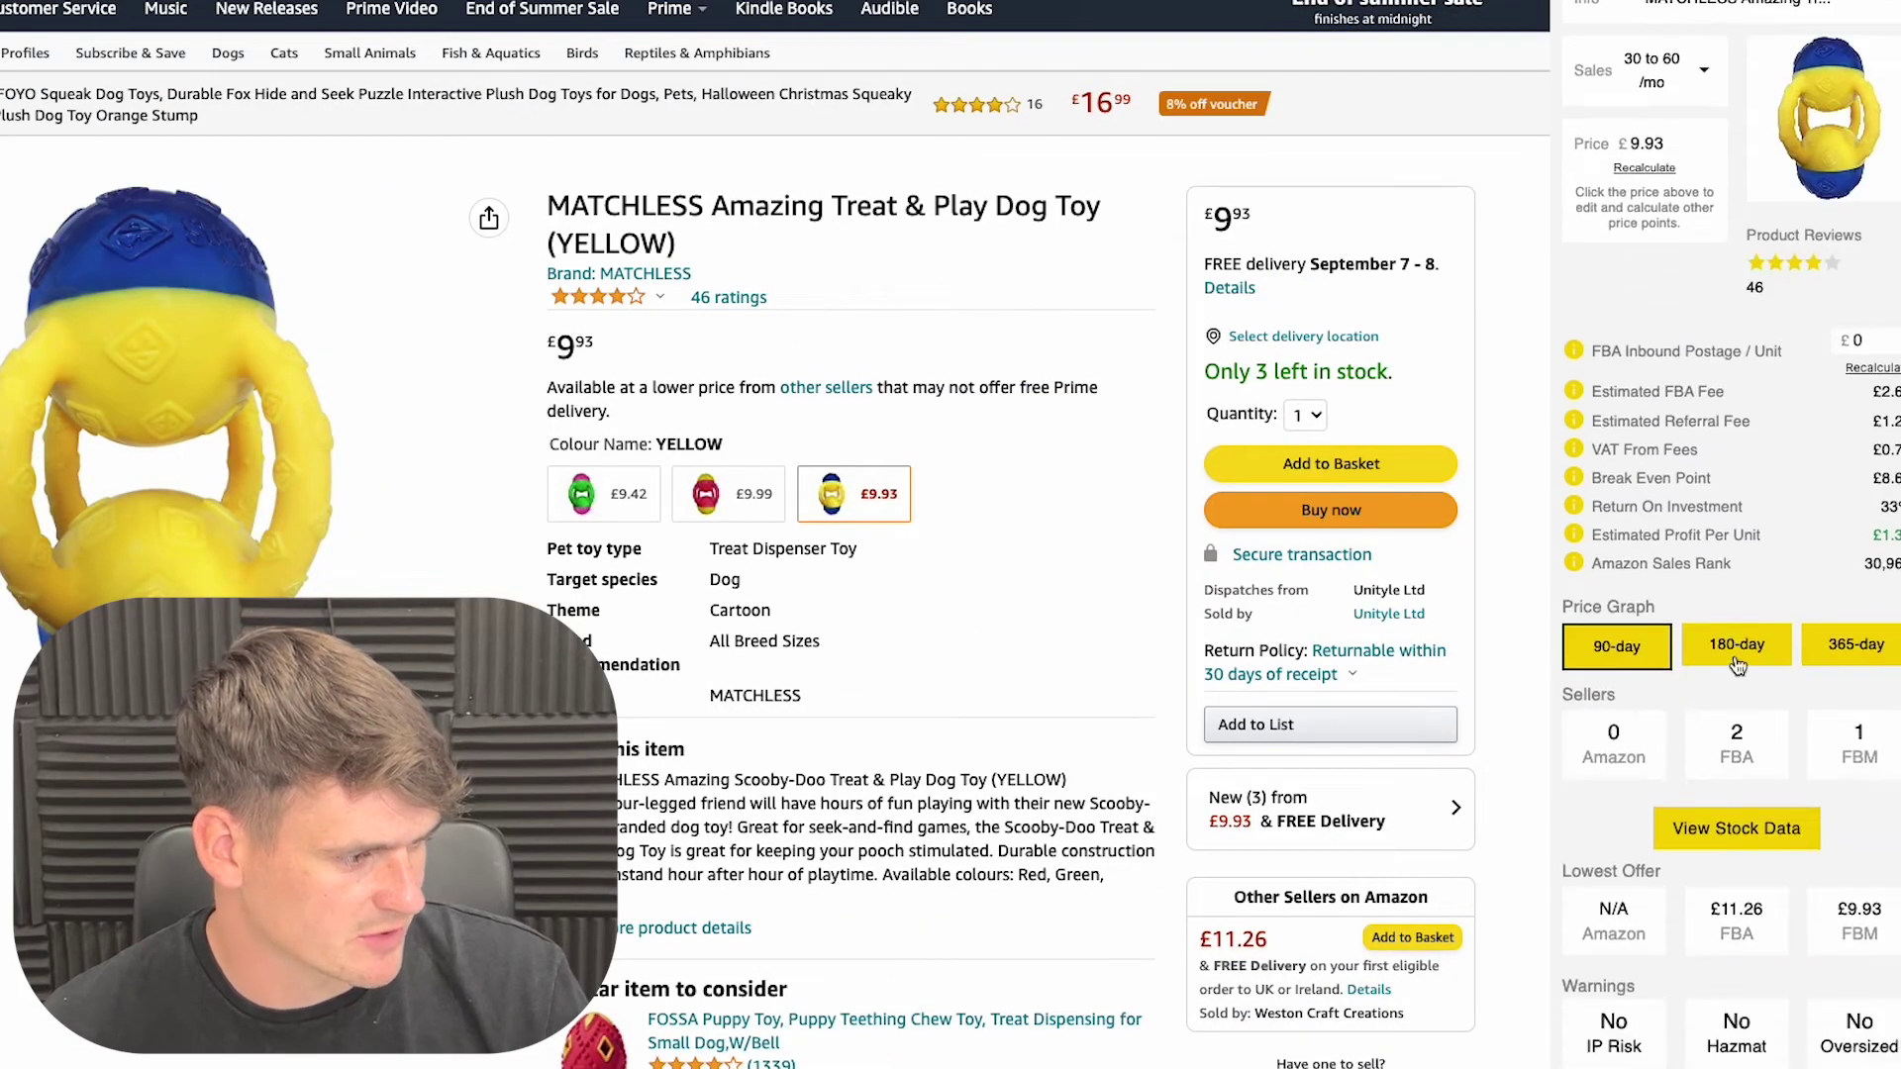
pyautogui.click(1755, 821)
pyautogui.scroll(-2, 1683, 811)
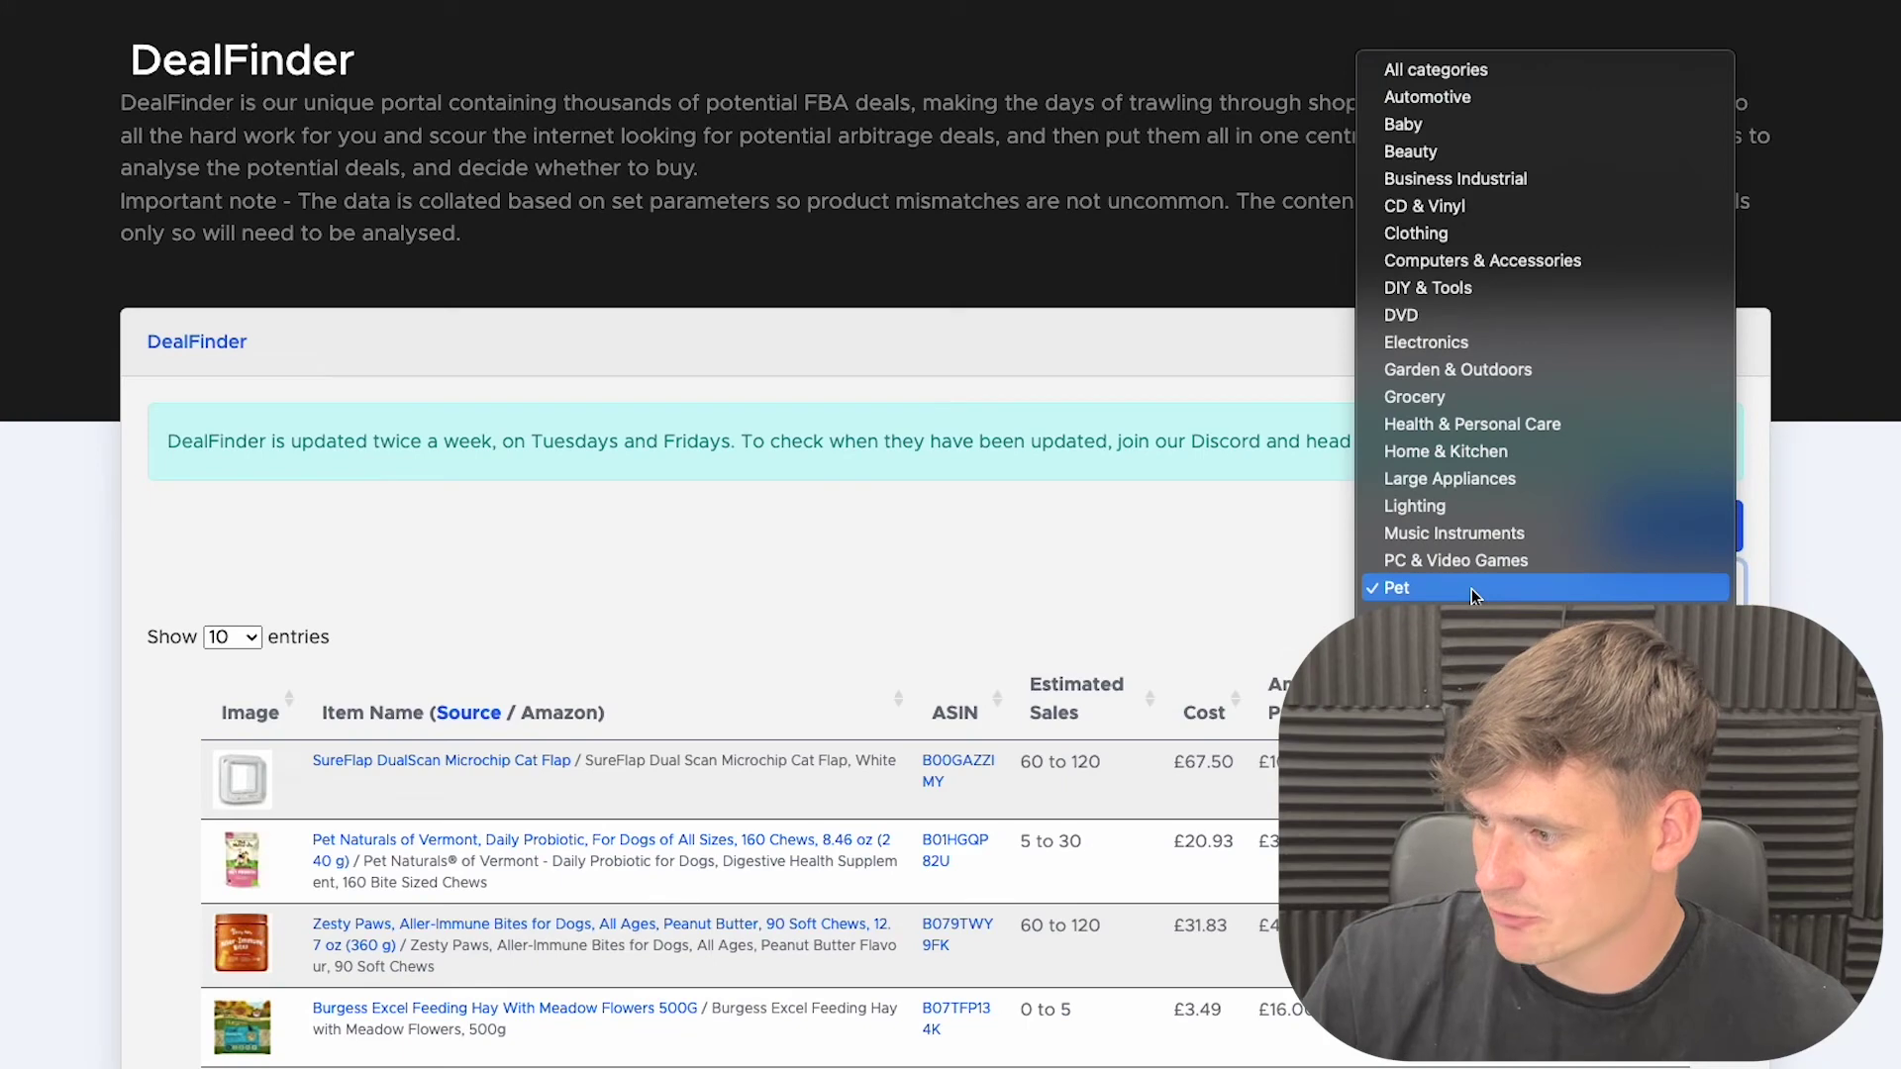
# Step: Filter to Home & Kitchen, compare the Zak Xbox Lunch Bag's £6.00 cost with £12.99 price, open its source
pyautogui.click(1477, 449)
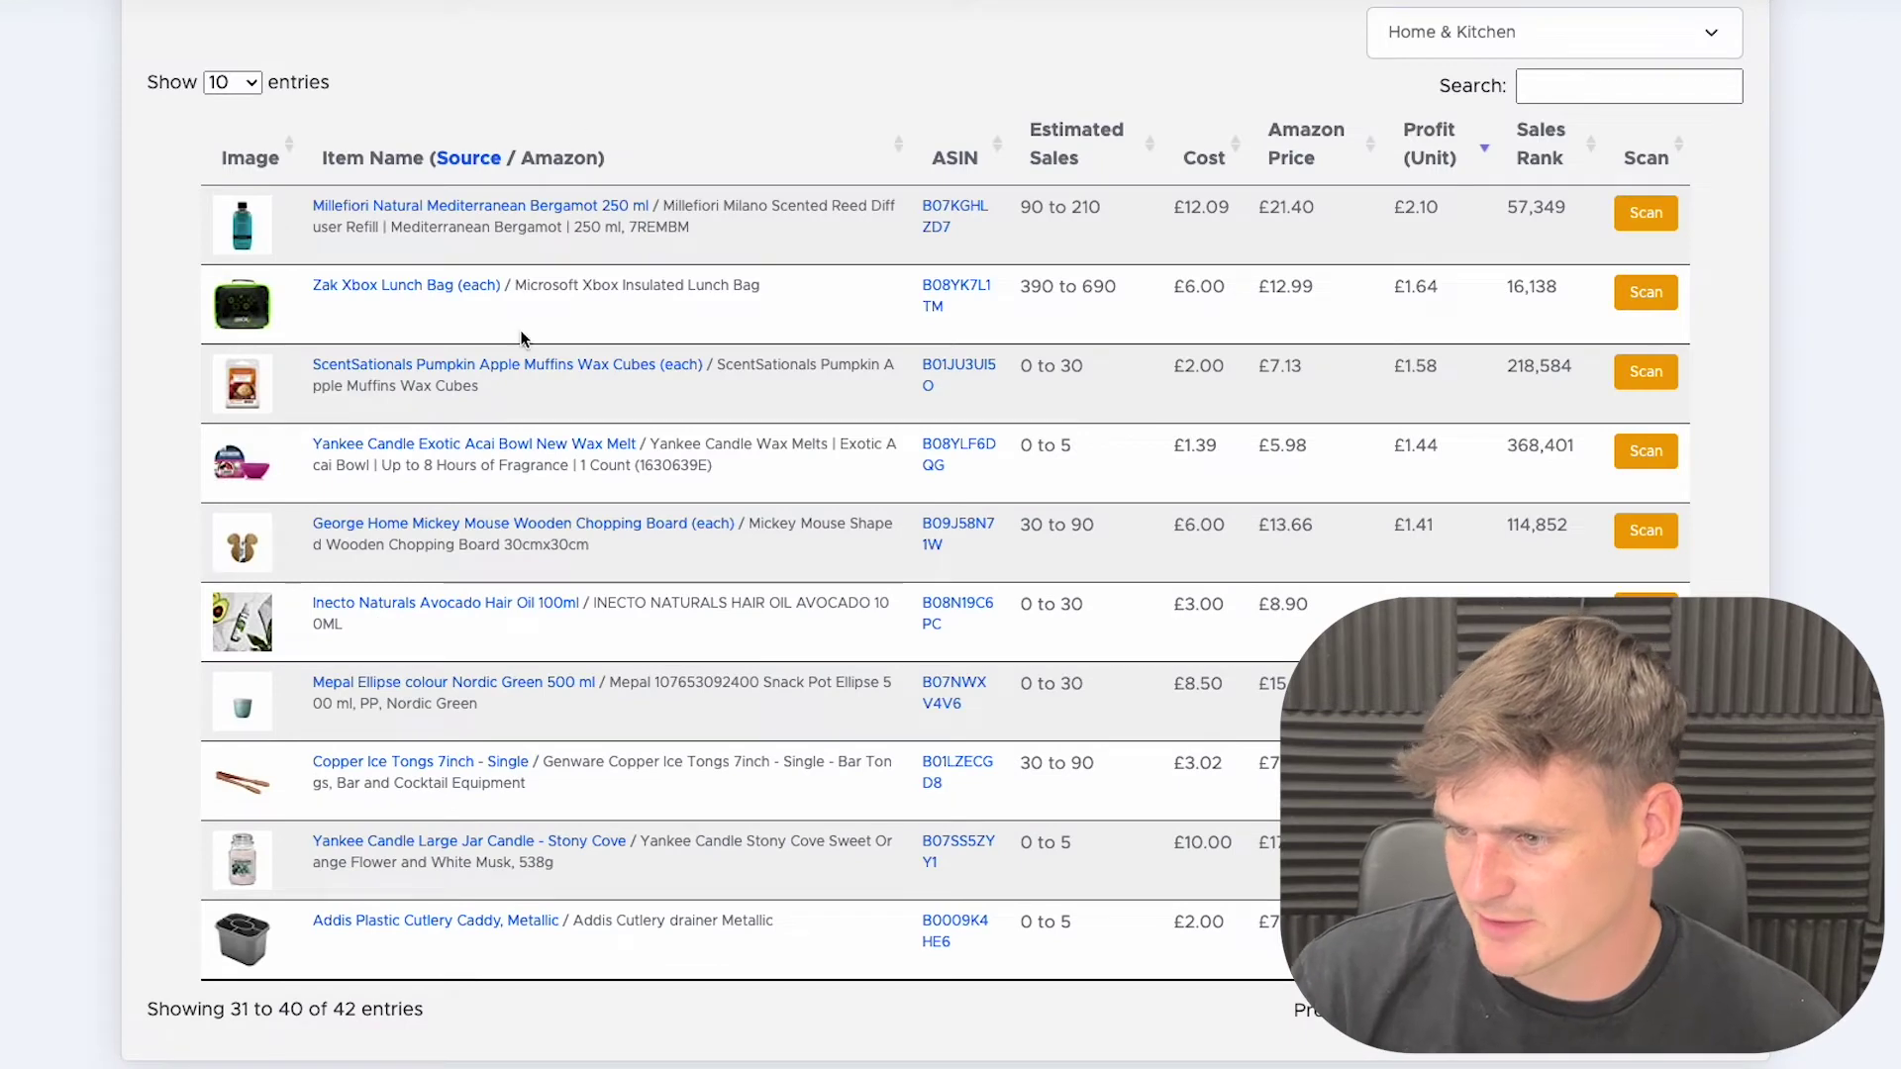
pyautogui.doubleClick(1285, 287)
pyautogui.doubleClick(1202, 287)
pyautogui.doubleClick(1295, 287)
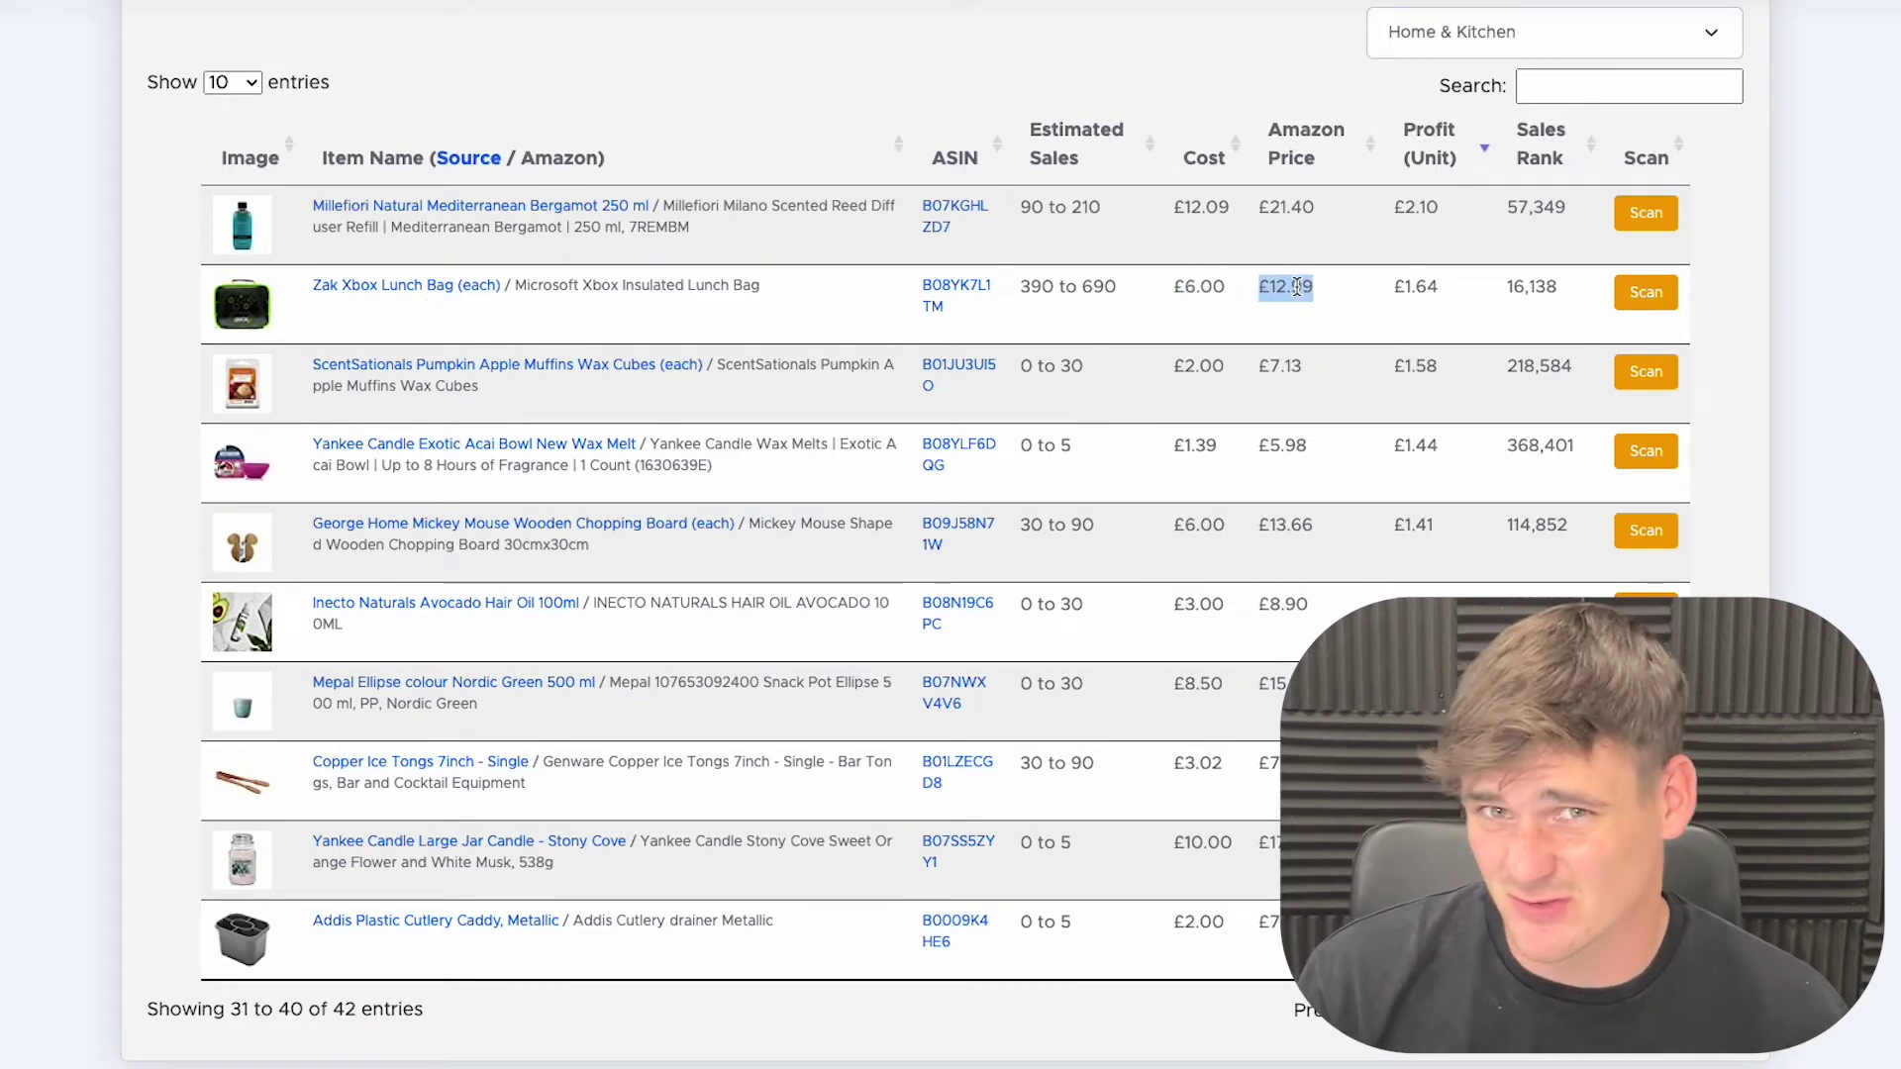
pyautogui.click(421, 287)
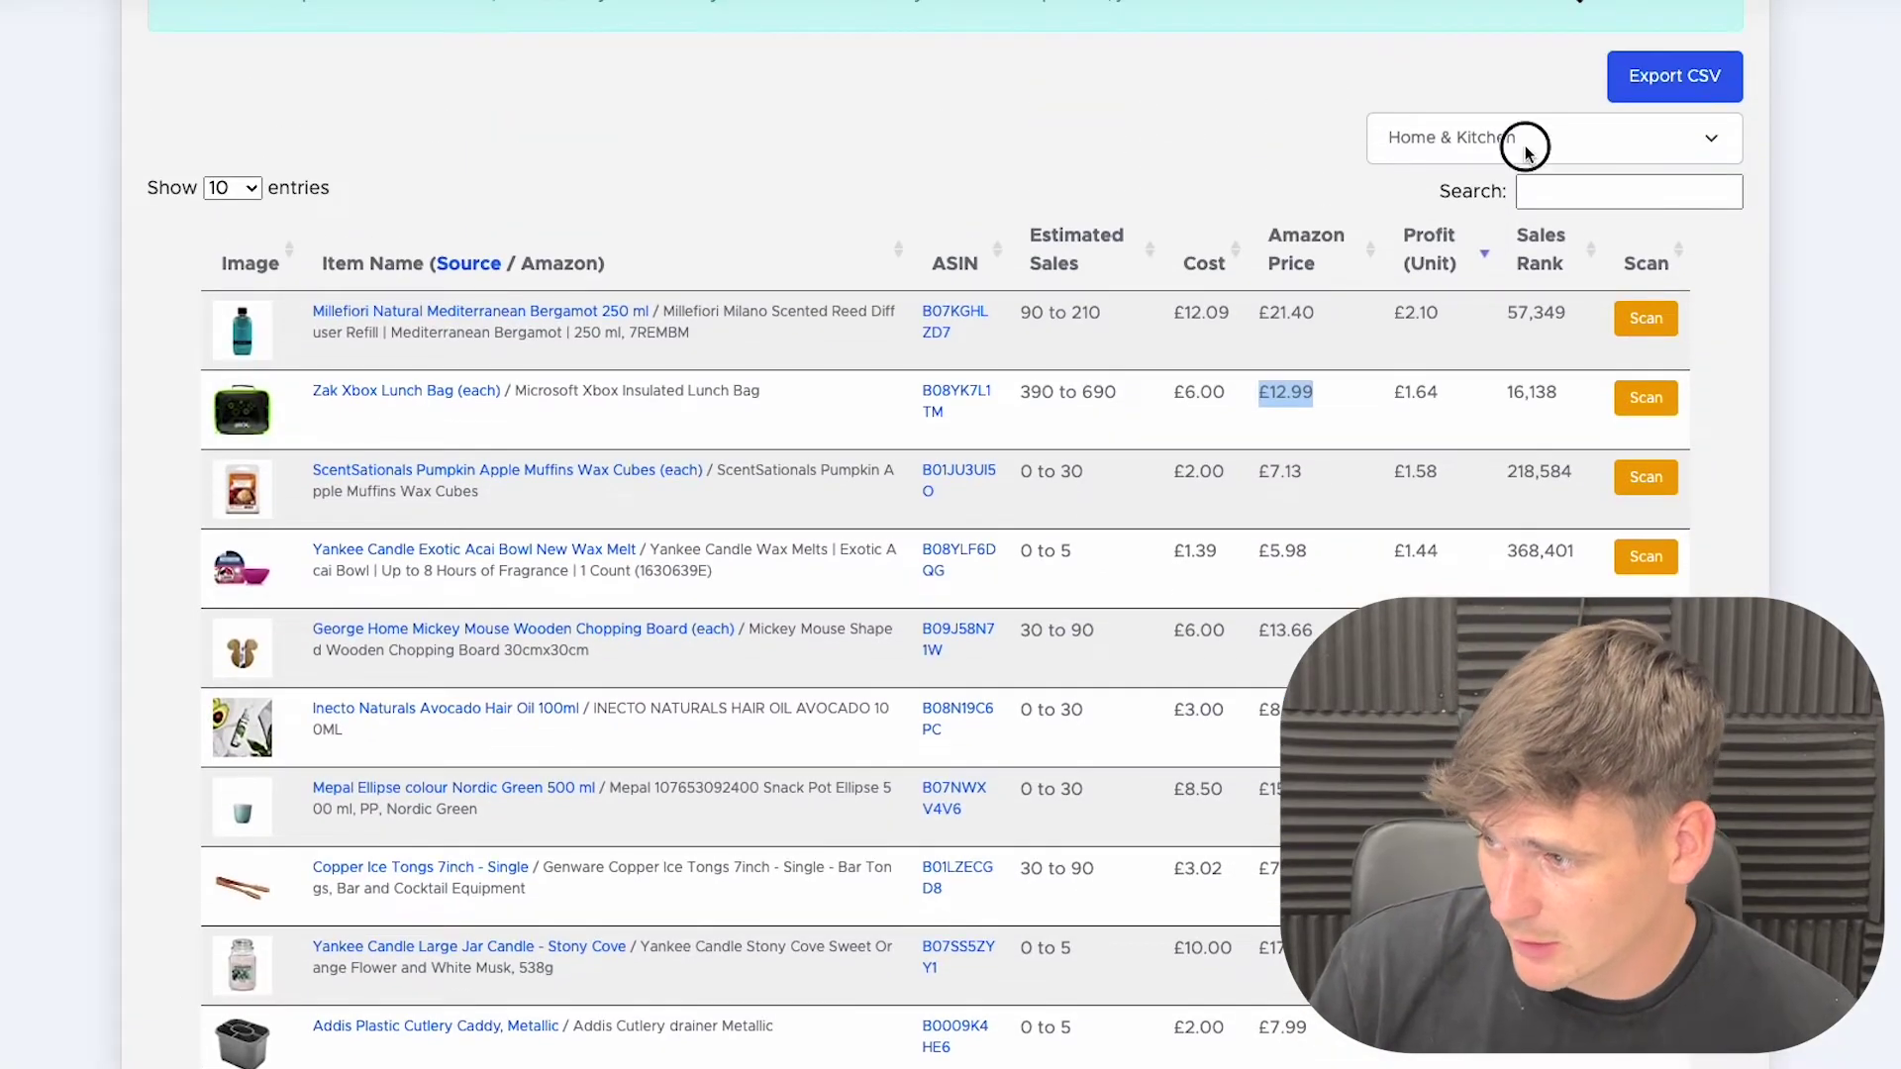
# Step: Filter deals to Toys & Games and open the Barbie Fiat Car and Doll Playset's Argos page
pyautogui.click(1525, 146)
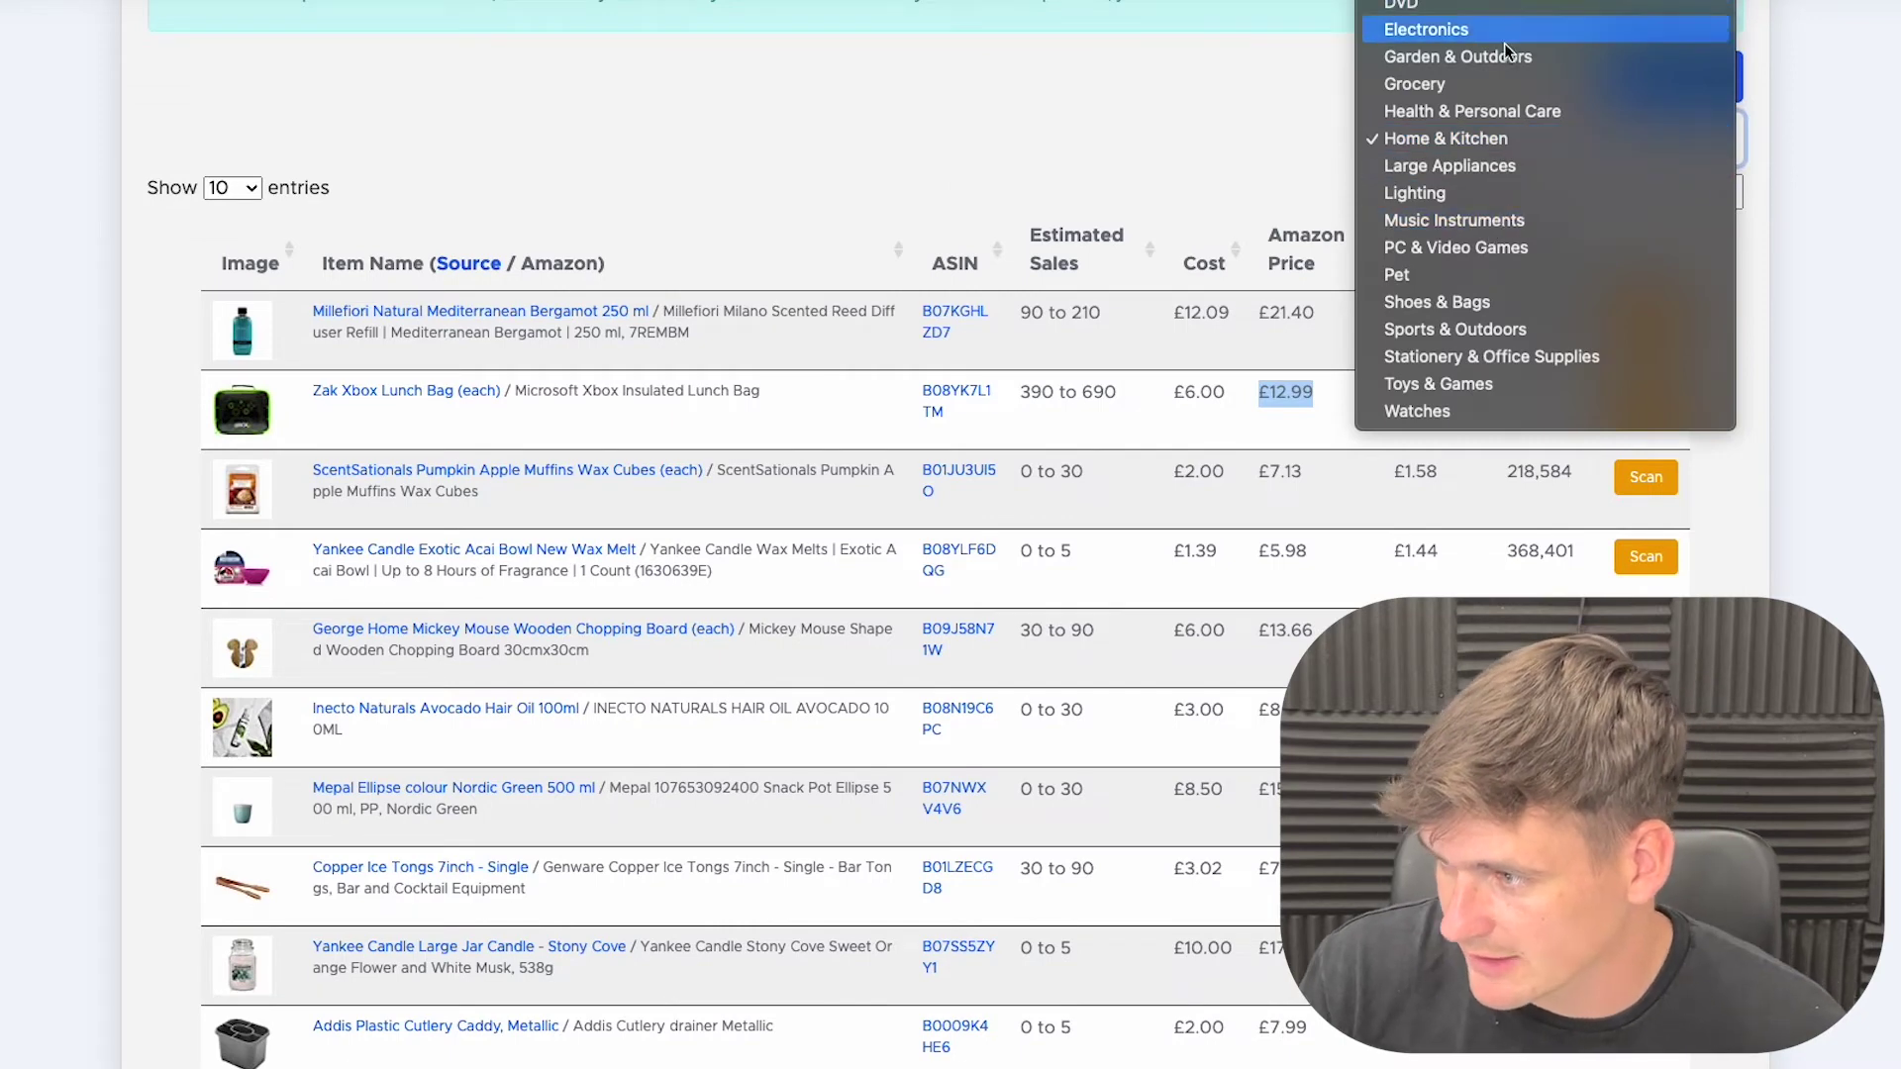
pyautogui.click(1501, 386)
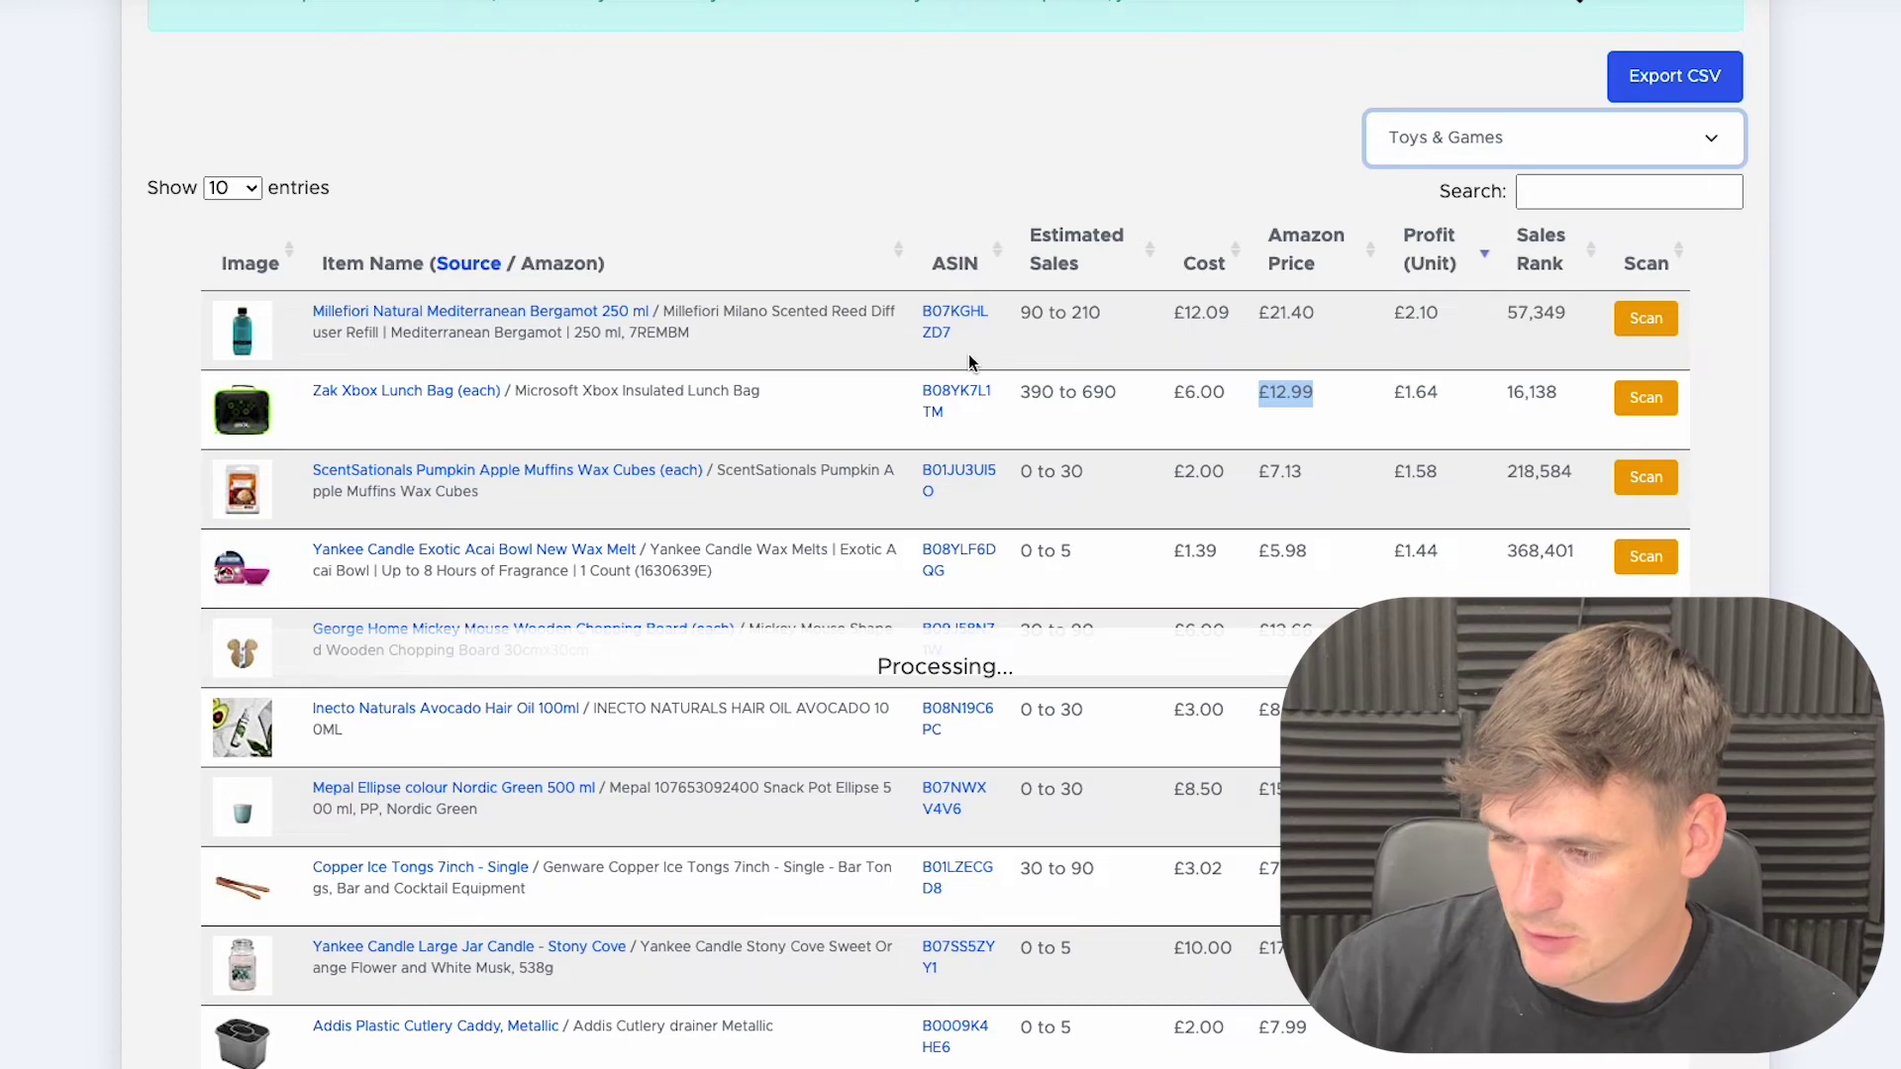
pyautogui.scroll(-2, 970, 363)
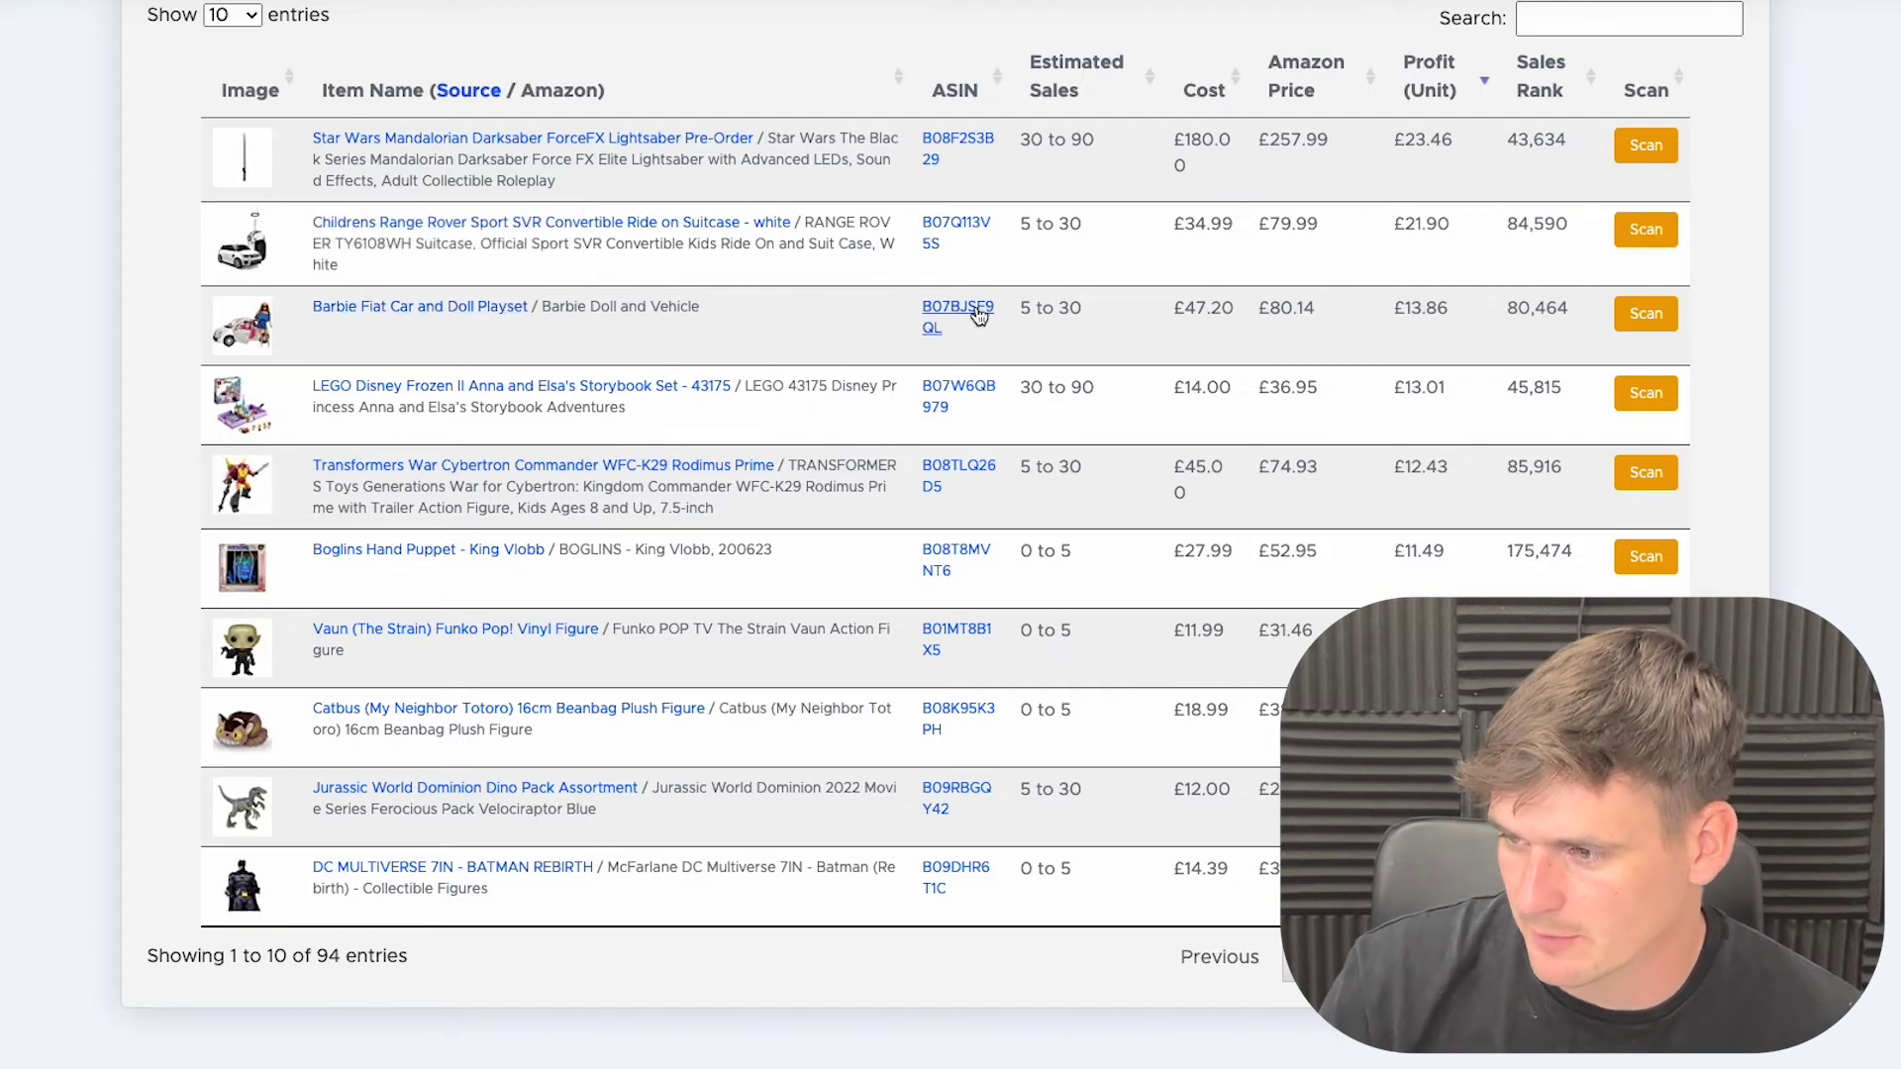
pyautogui.click(480, 306)
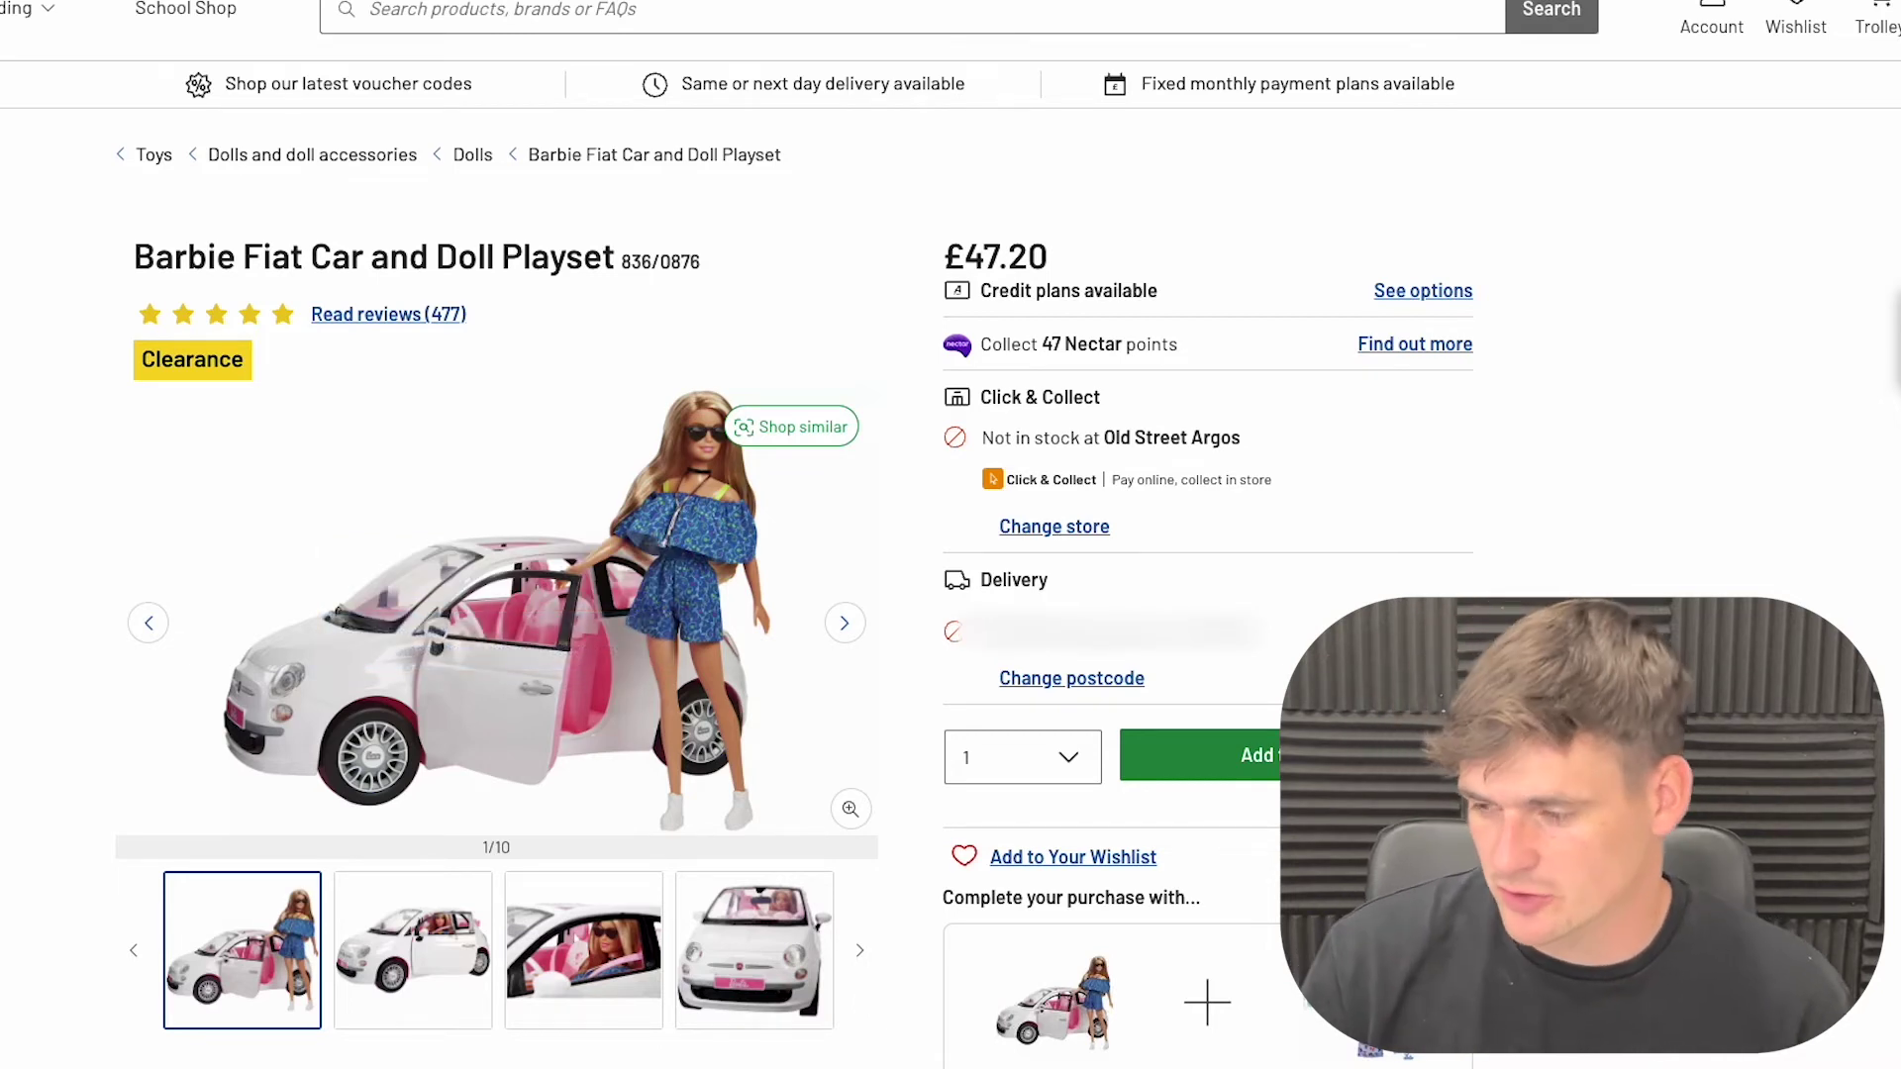
# Step: Highlight the Barbie playset's Click & Collect and delivery availability on Argos
pyautogui.tripleClick(1040, 393)
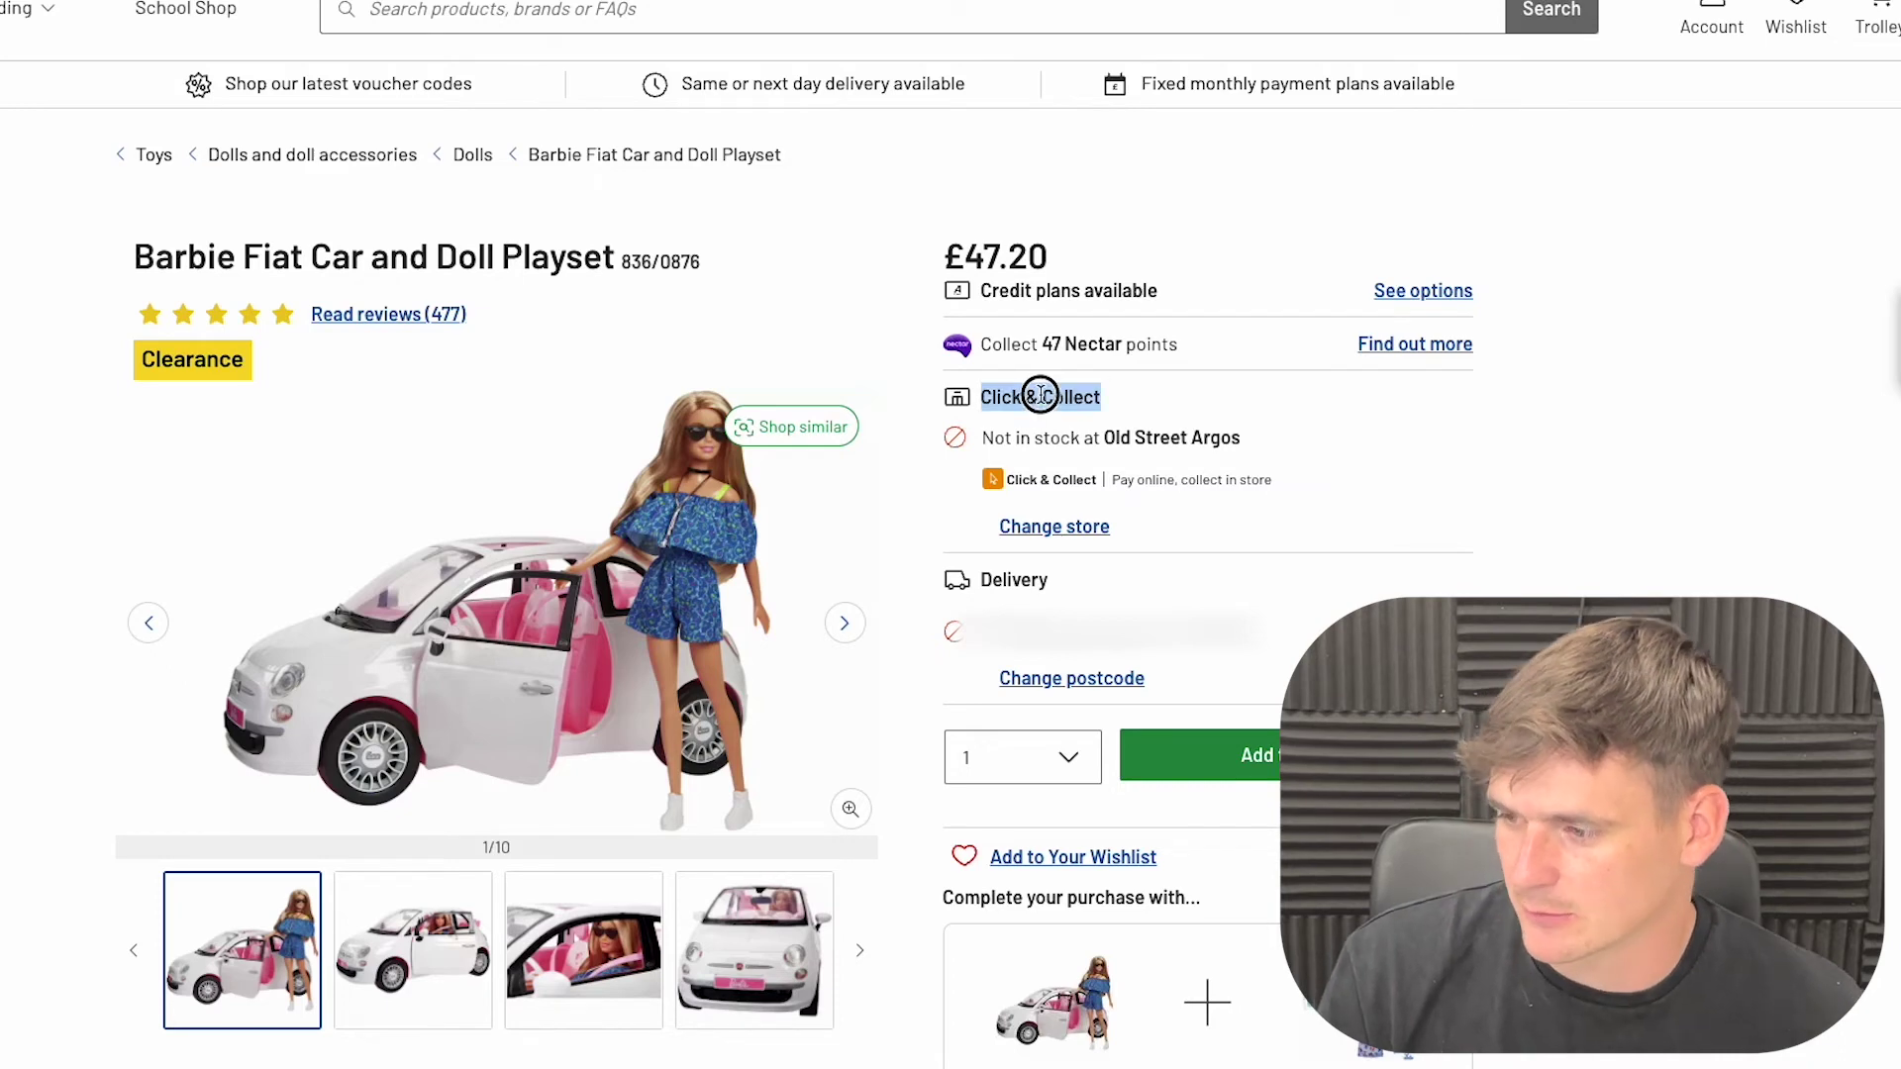
pyautogui.tripleClick(1108, 630)
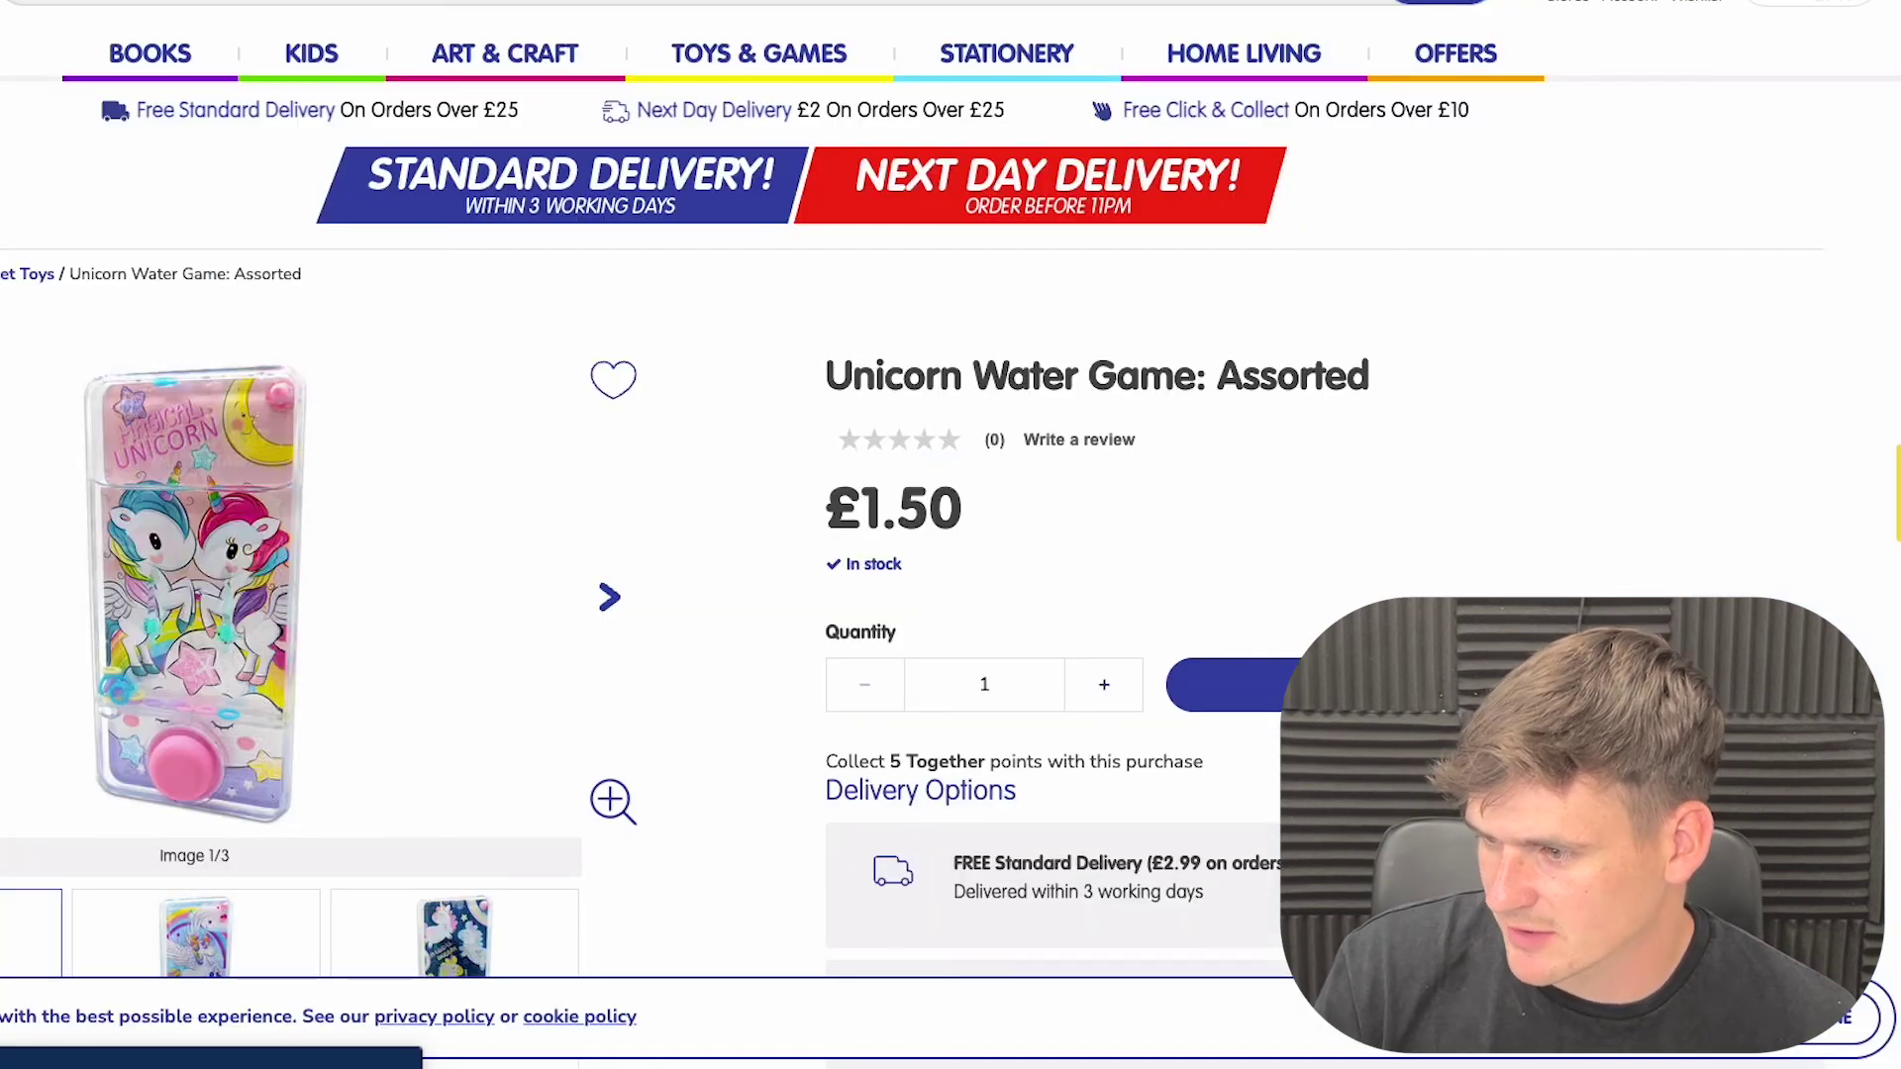
# Step: Compare the retailer's Unicorn Water Game page with its Amazon listing and review the profit panel
pyautogui.hotkey('ctrl', 'Tab')
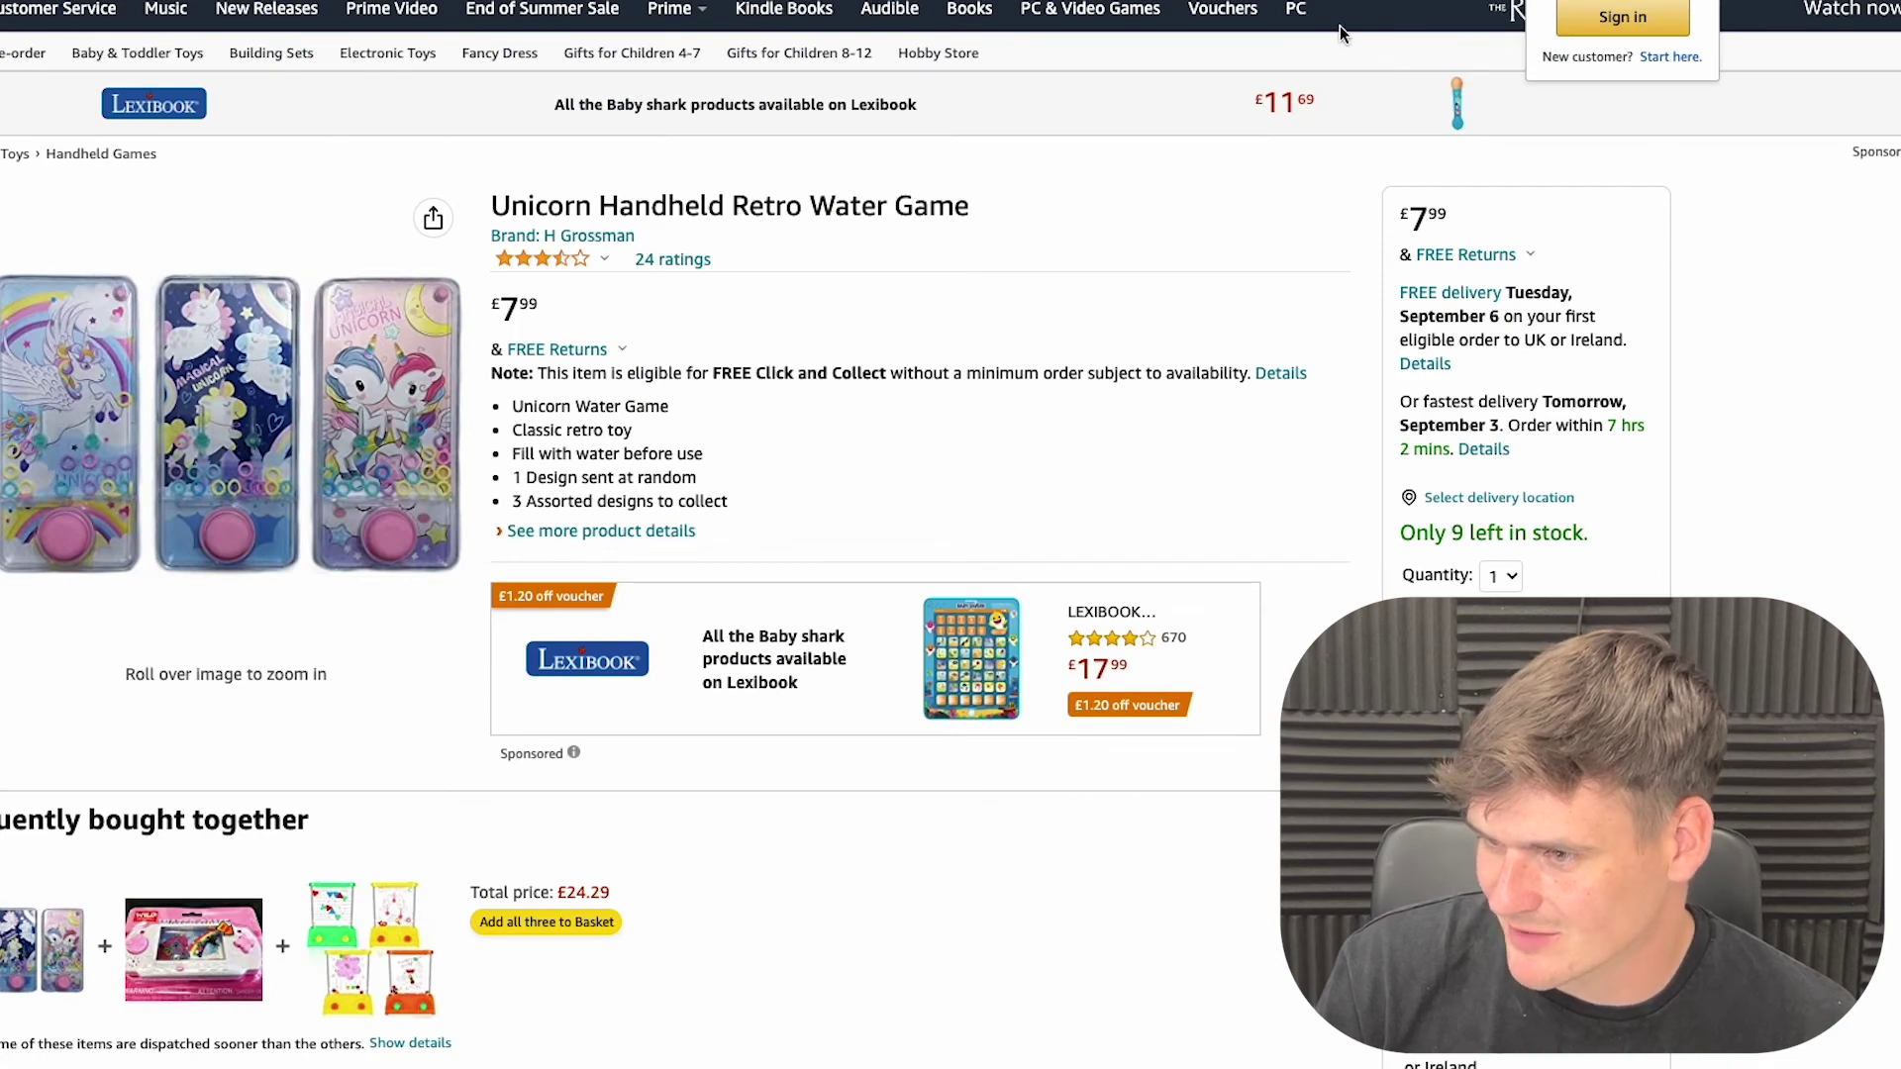
pyautogui.hotkey('ctrl', 'shift', 'Tab')
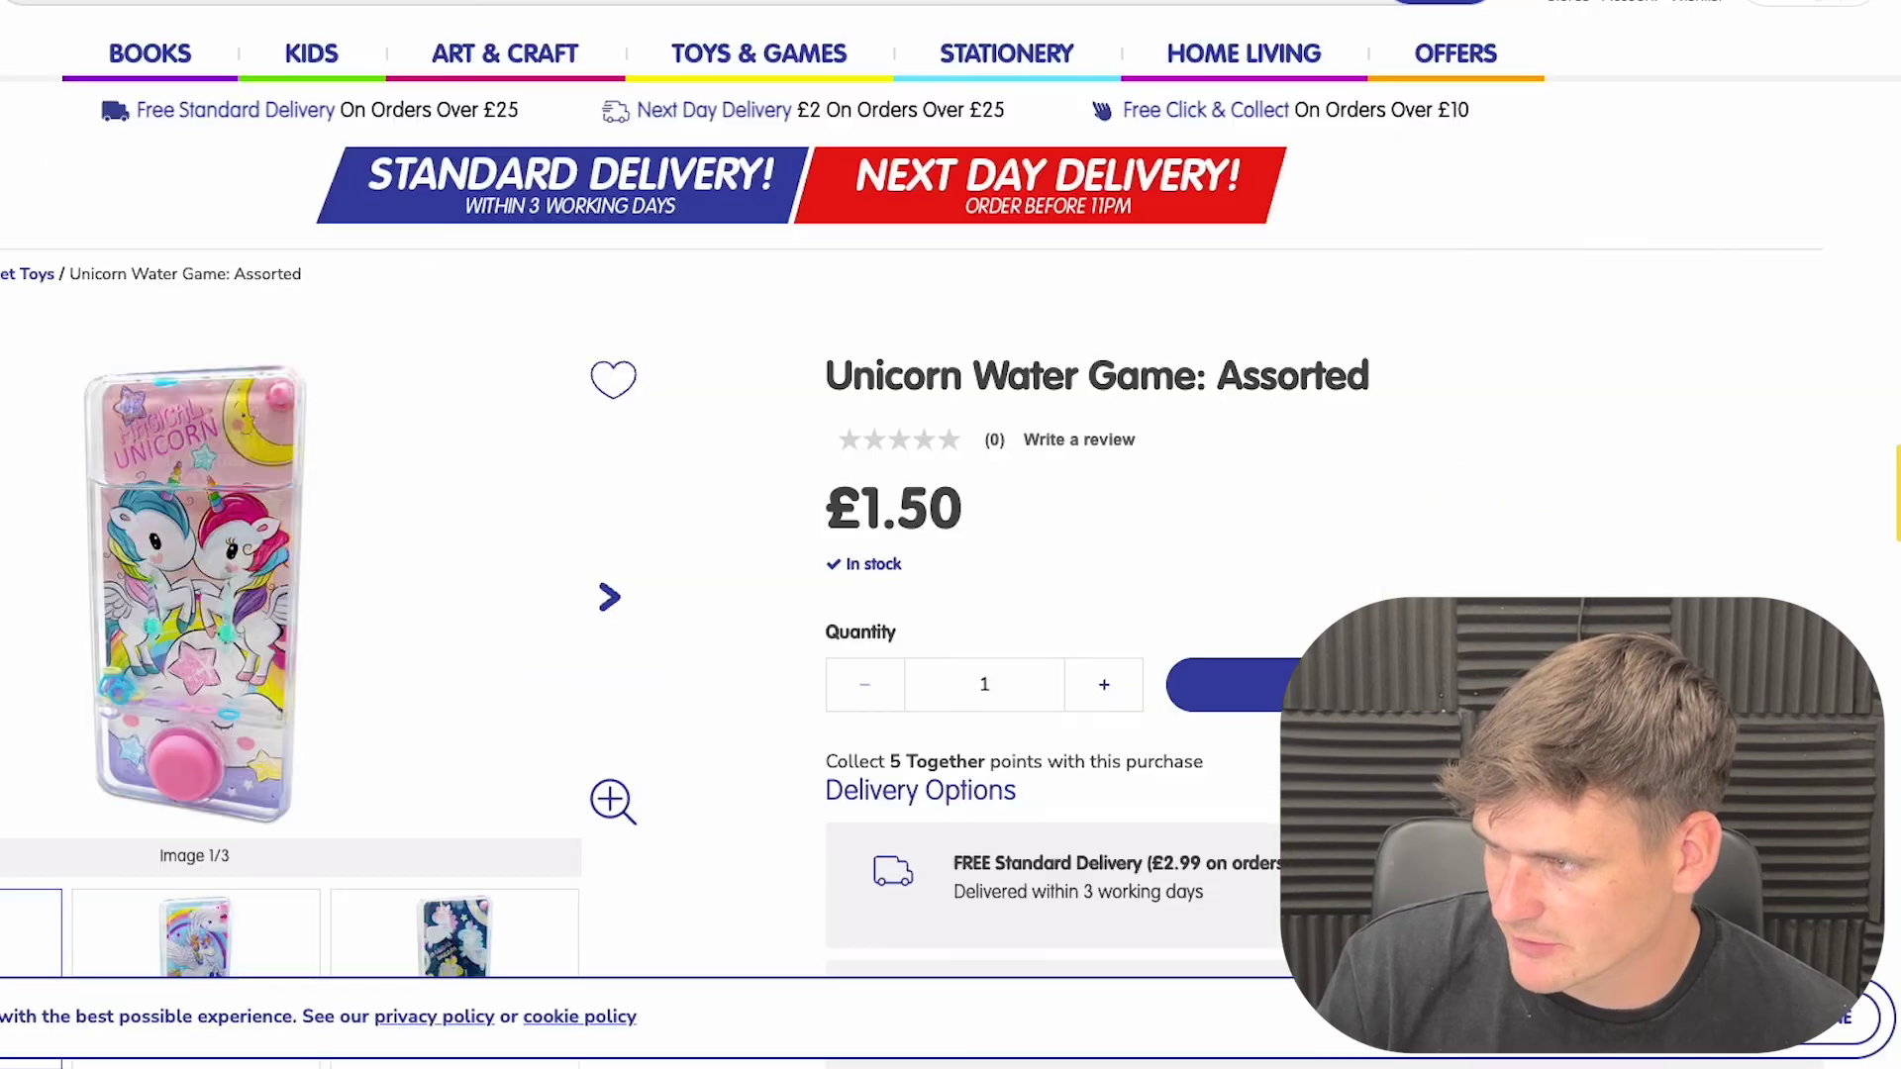
pyautogui.hotkey('ctrl', 'Tab')
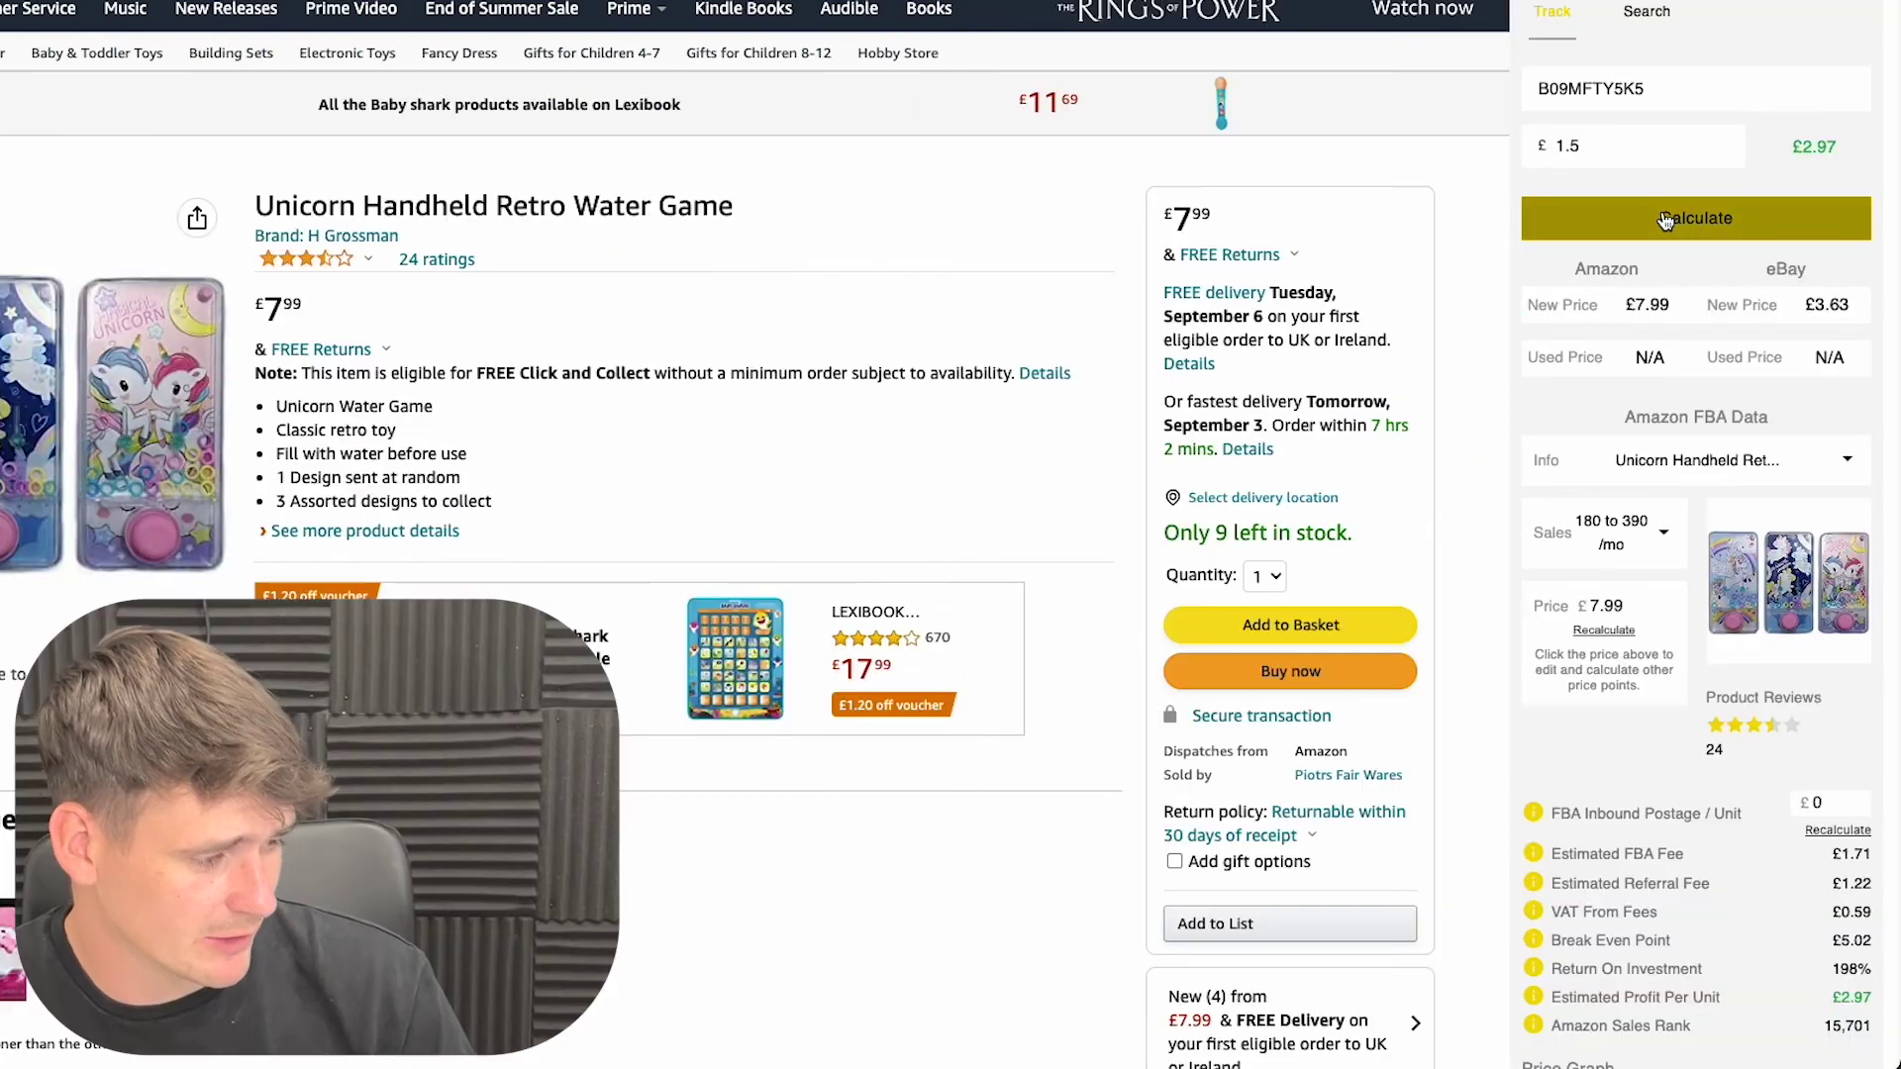
pyautogui.scroll(-3, 1624, 644)
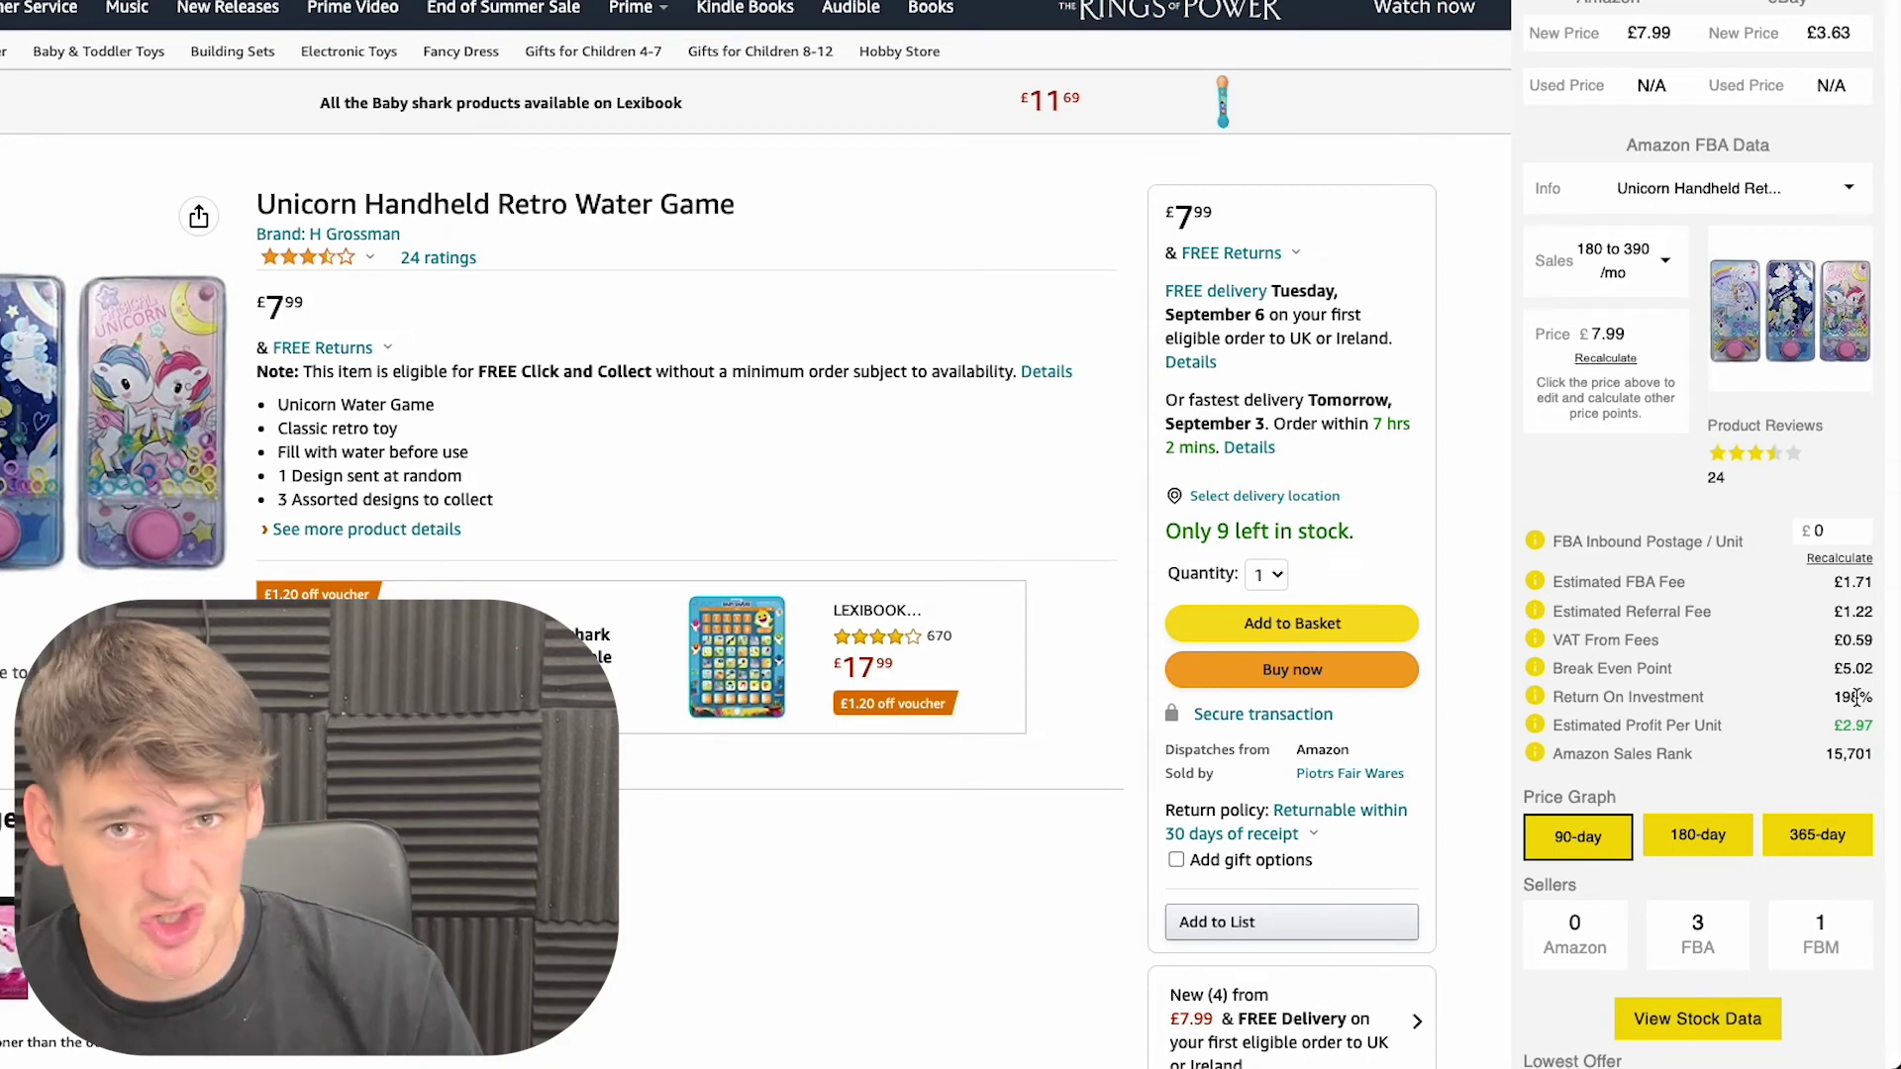
pyautogui.scroll(-3, 1841, 703)
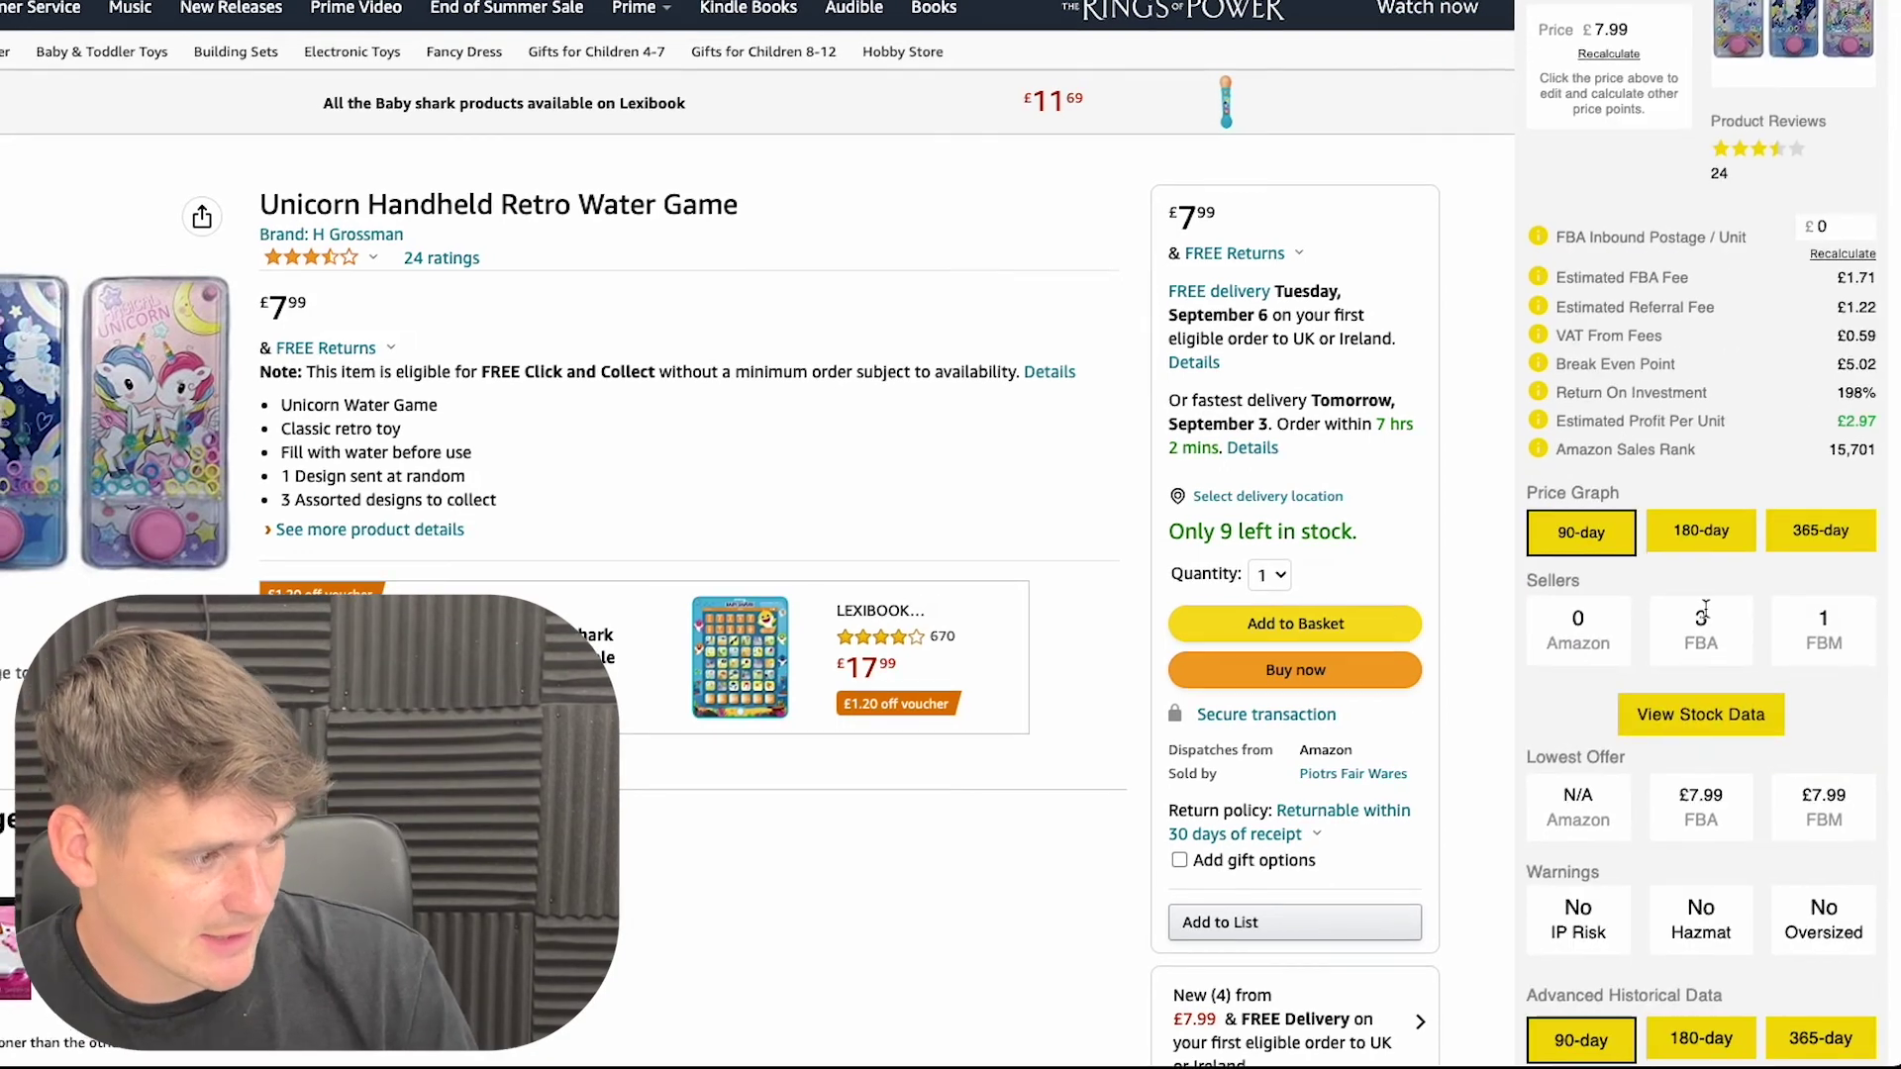